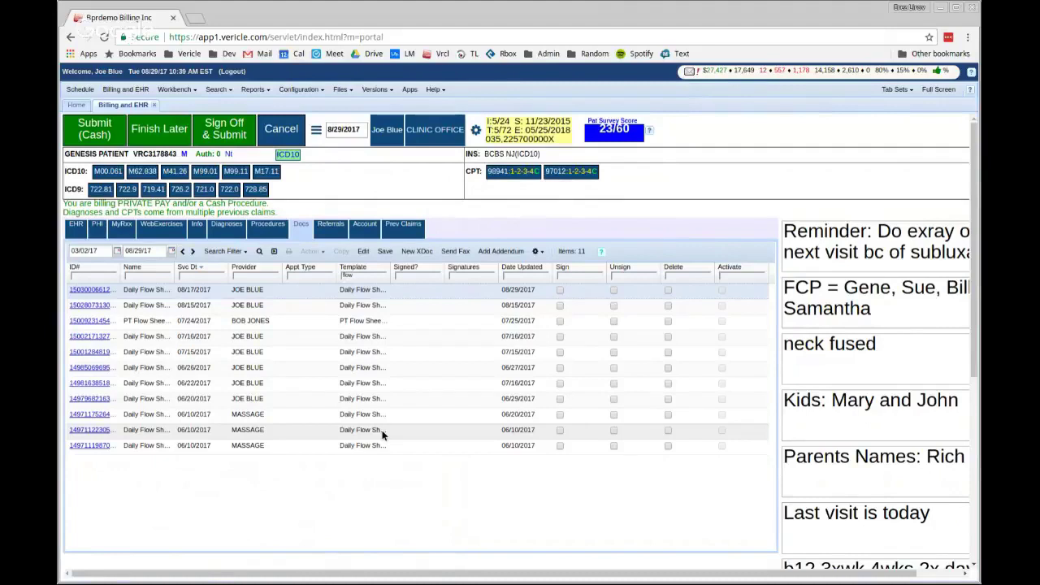
Step: Create a new document from the Daily Flow Sheet template, filtering the templates by the PT tag
{"action": "left_click", "coordinate": [418, 253]}
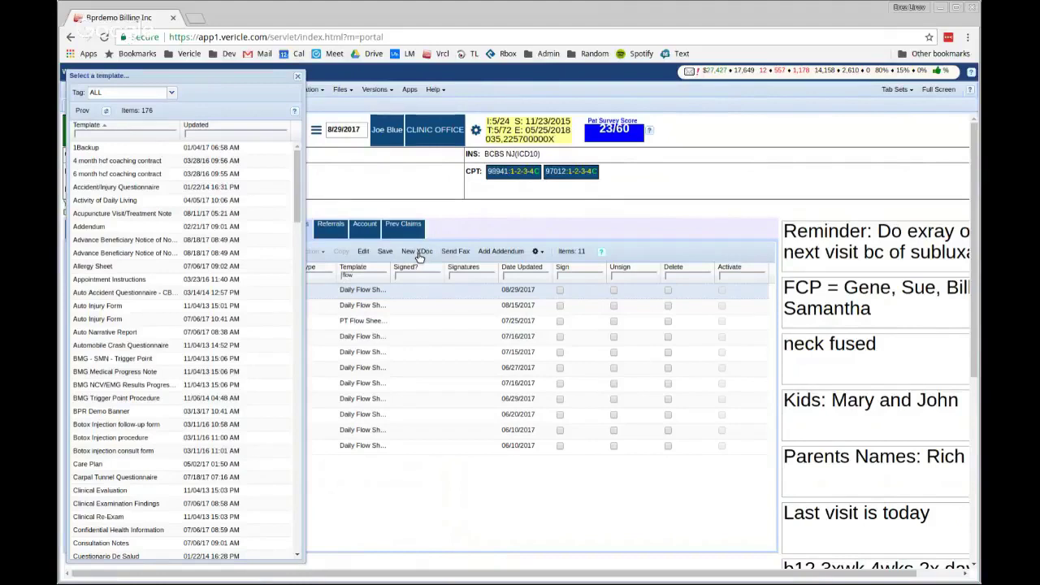
{"action": "left_click", "coordinate": [130, 92]}
{"action": "scroll", "coordinate": [119, 264], "scroll_direction": "down", "scroll_amount": 2}
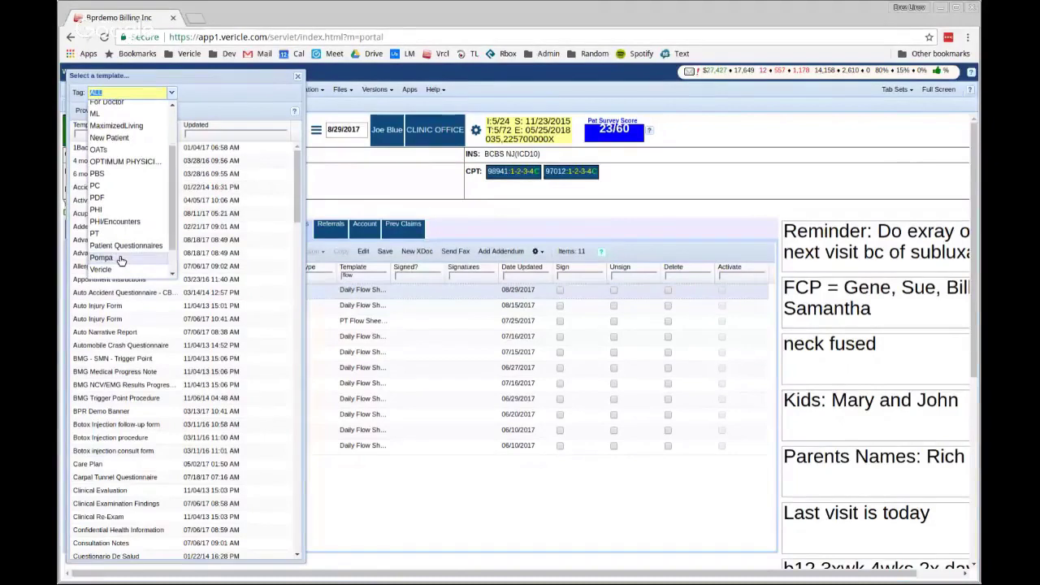
{"action": "left_click", "coordinate": [95, 233]}
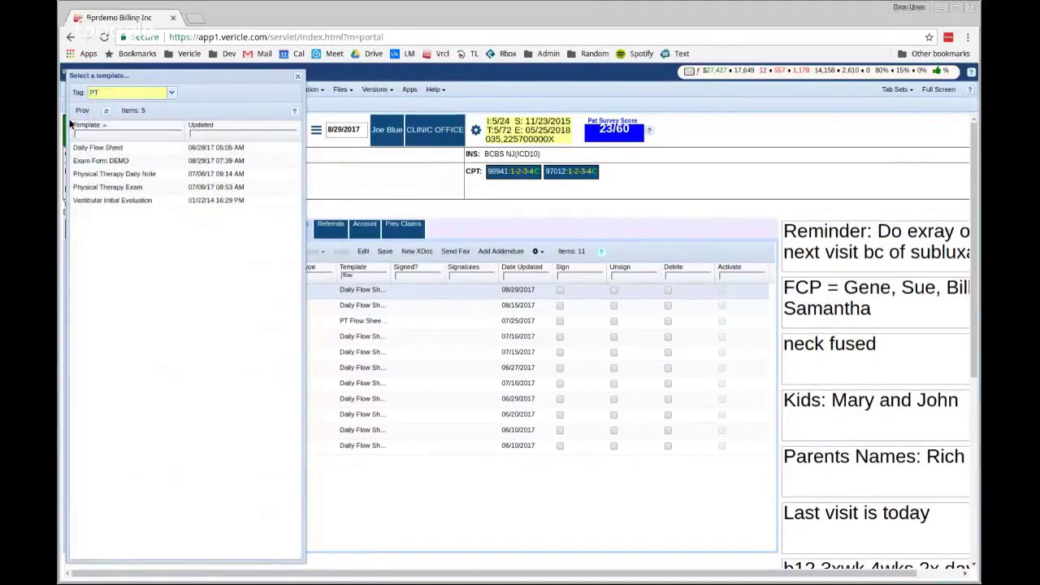
{"action": "left_click", "coordinate": [82, 132]}
{"action": "type", "text": "dai"}
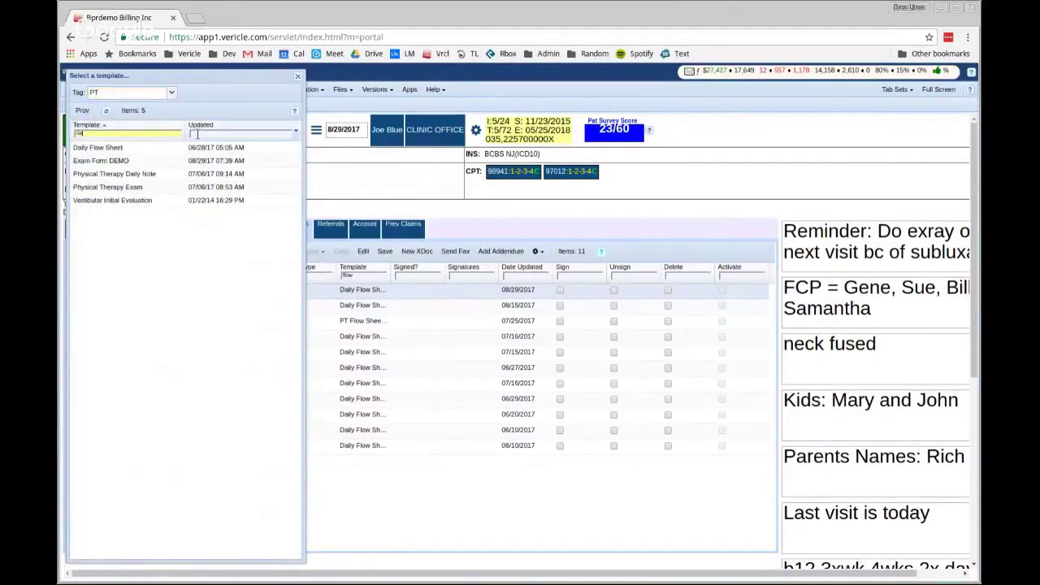
{"action": "double_click", "coordinate": [95, 147]}
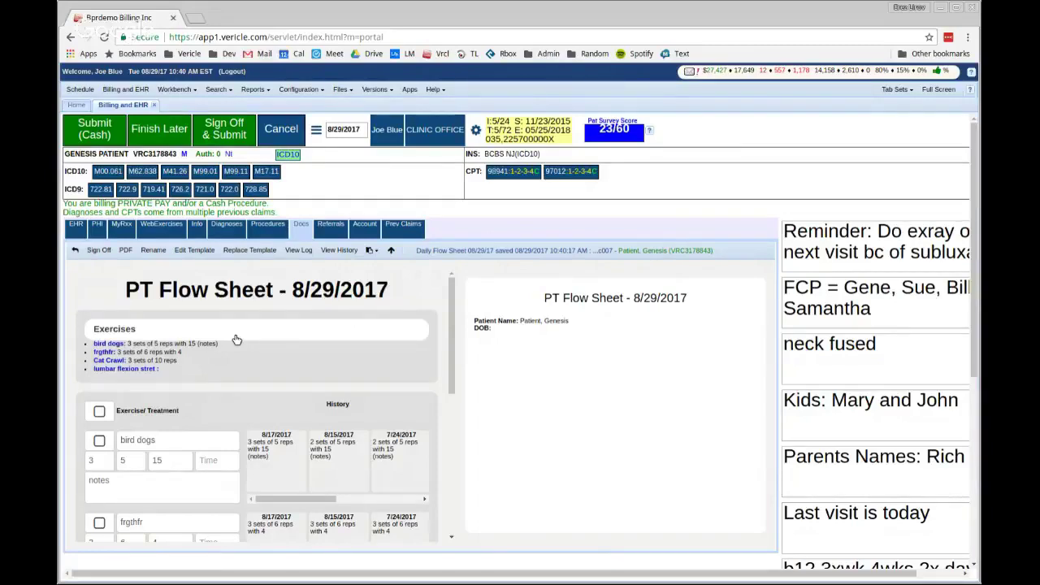
Step: Jump to the frgthfr exercise from the flow sheet's exercise summary, and return to the summary
{"action": "left_click", "coordinate": [112, 351]}
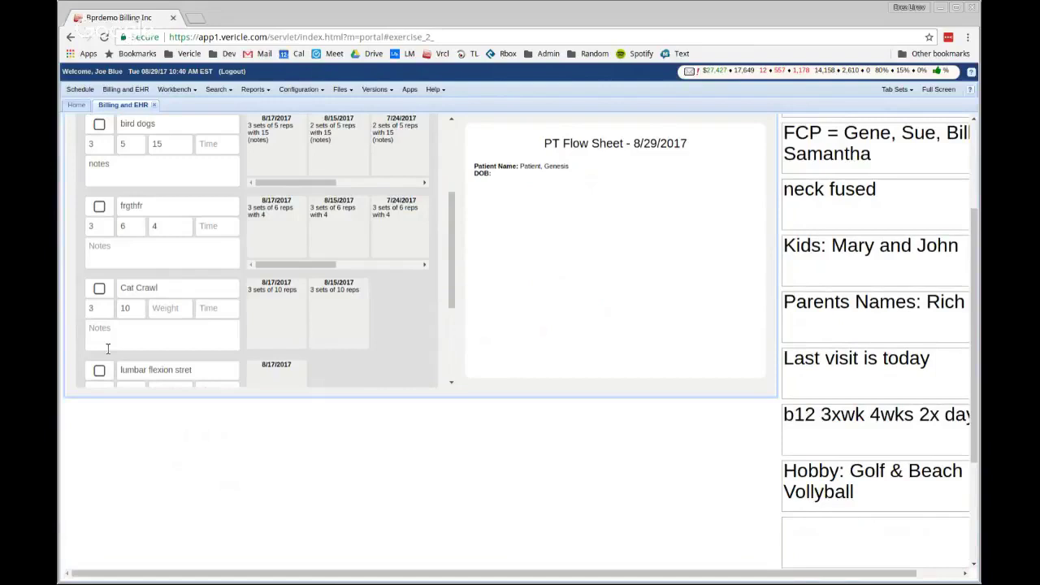
{"action": "scroll", "coordinate": [204, 344], "scroll_direction": "up", "scroll_amount": 5}
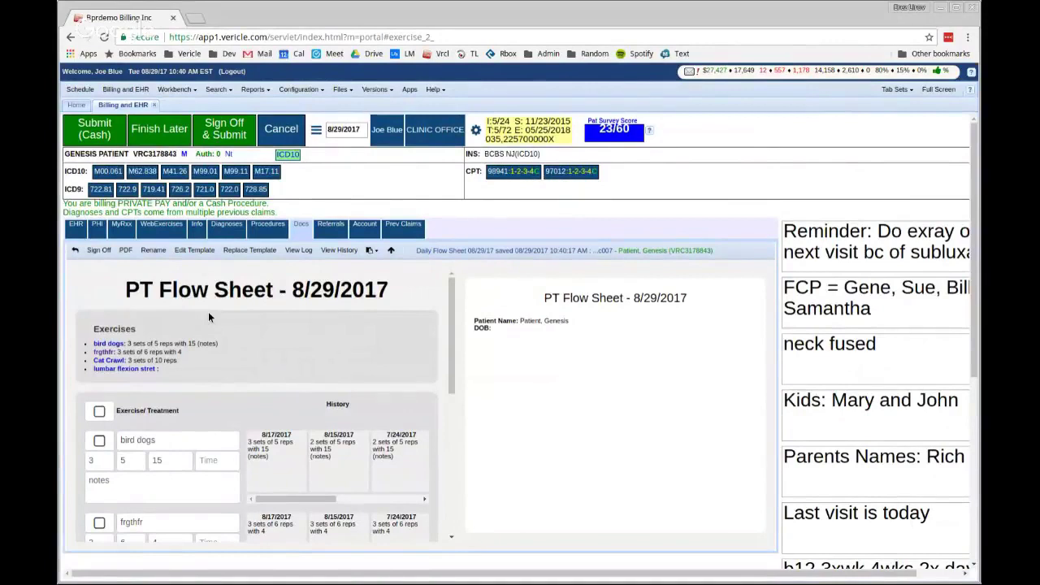
Step: Mark the bird dogs, frgthfr, Cat Crawl and lumbar flexion stret exercises as done on the flow sheet
{"action": "scroll", "coordinate": [186, 342], "scroll_direction": "down", "scroll_amount": 2}
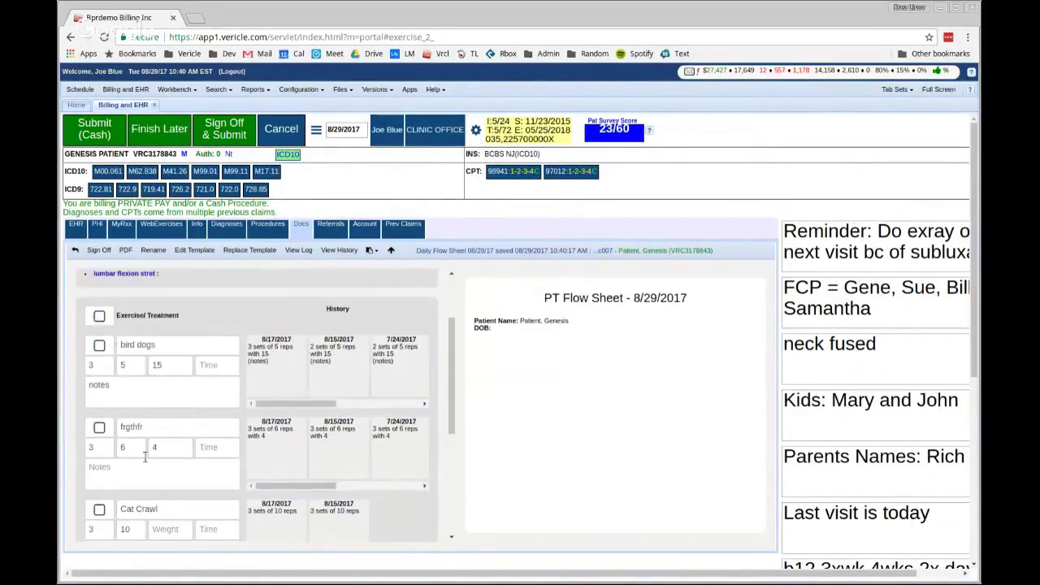
{"action": "scroll", "coordinate": [146, 450], "scroll_direction": "down", "scroll_amount": 1}
{"action": "left_click", "coordinate": [99, 313]}
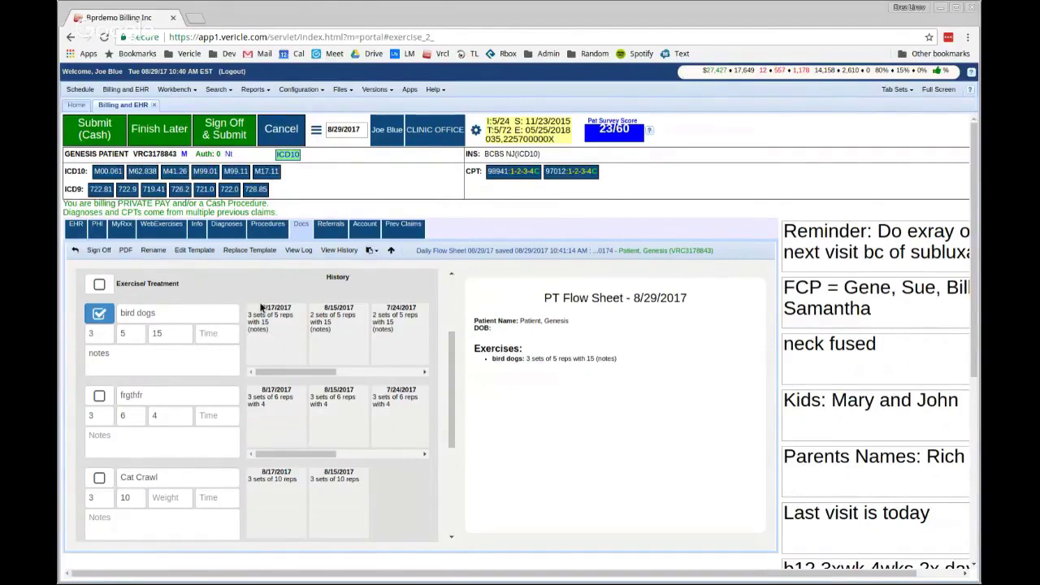
{"action": "left_click_drag", "start_coordinate": [284, 370], "coordinate": [235, 365]}
{"action": "left_click", "coordinate": [99, 396]}
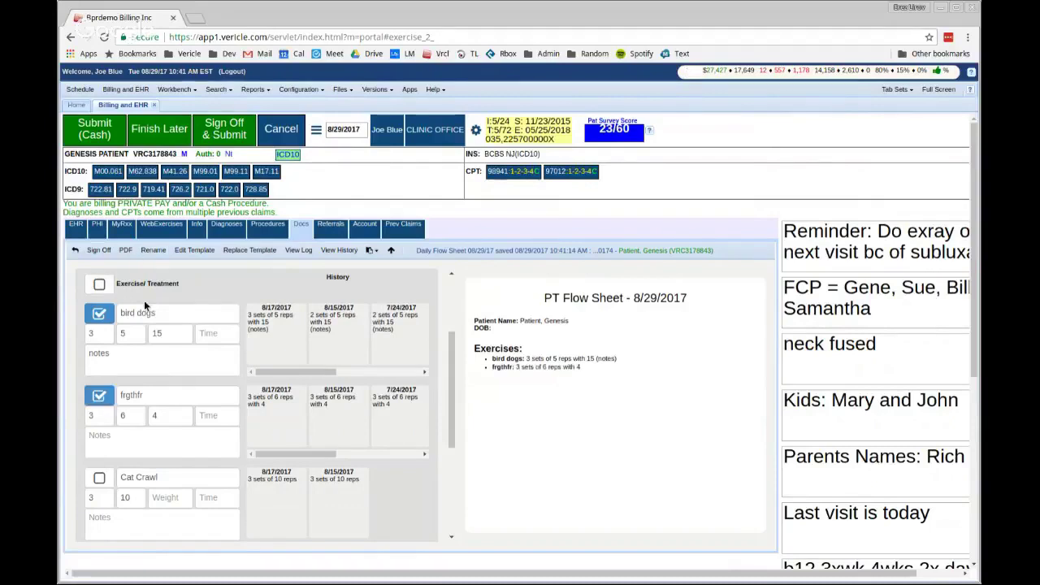
{"action": "left_click", "coordinate": [99, 478]}
{"action": "scroll", "coordinate": [128, 453], "scroll_direction": "down", "scroll_amount": 1}
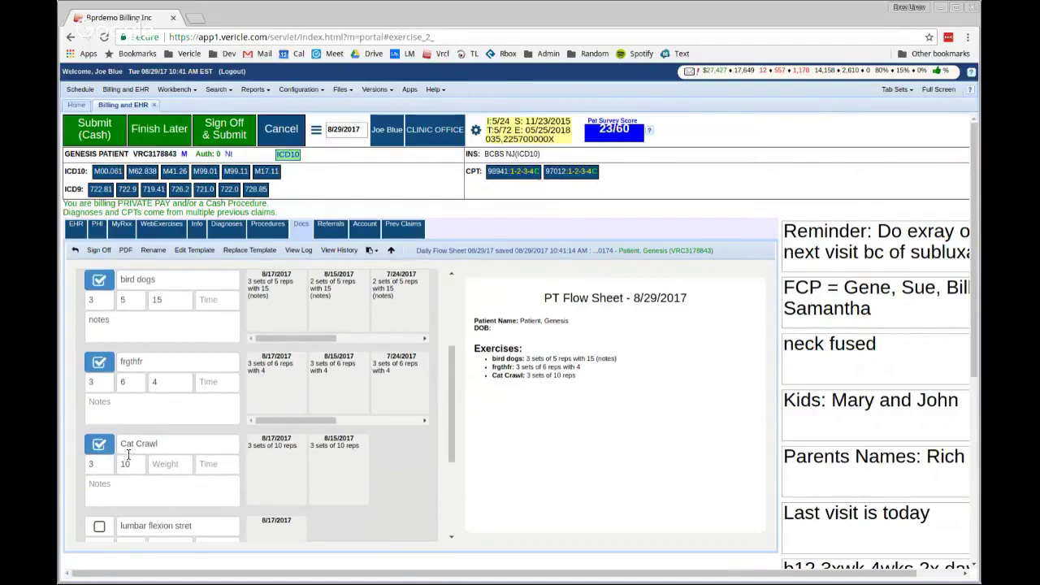
{"action": "scroll", "coordinate": [129, 455], "scroll_direction": "down", "scroll_amount": 1}
{"action": "left_click", "coordinate": [99, 496]}
{"action": "scroll", "coordinate": [127, 441], "scroll_direction": "down", "scroll_amount": 3}
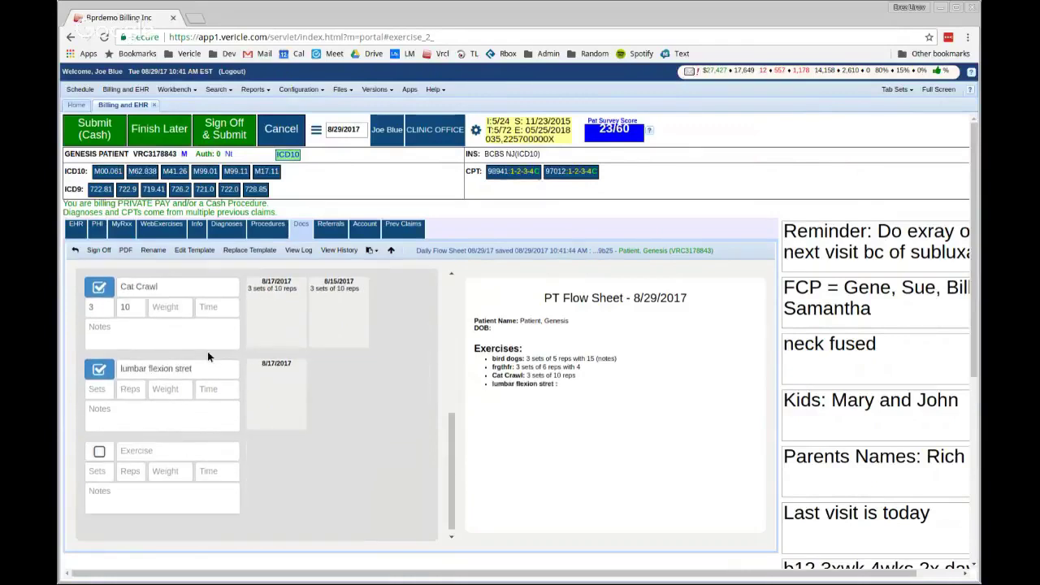
Step: Set the reps of the bird dogs exercise to 7
{"action": "scroll", "coordinate": [115, 438], "scroll_direction": "up", "scroll_amount": 8}
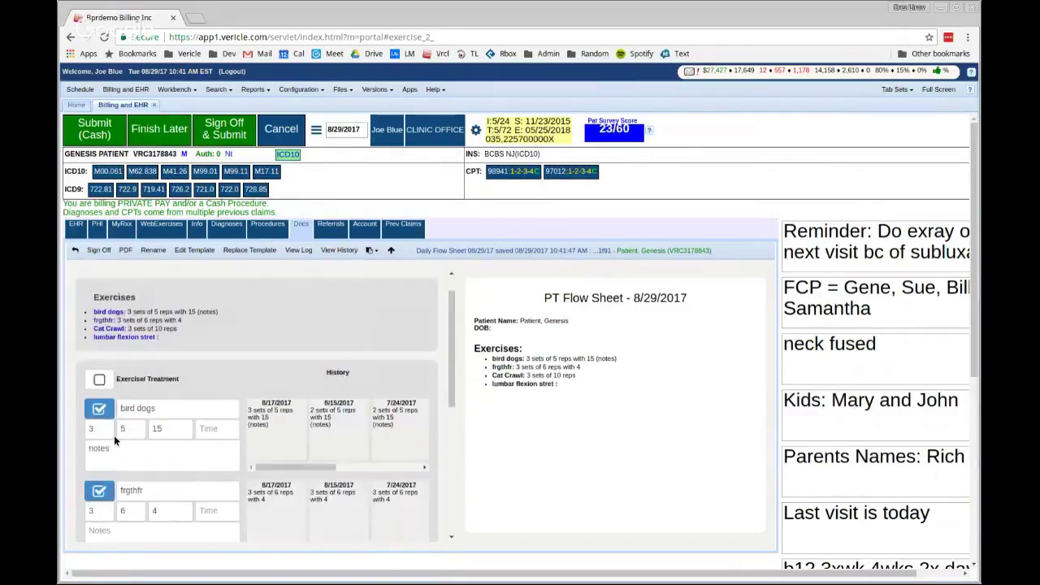
{"action": "double_click", "coordinate": [126, 429]}
{"action": "left_click", "coordinate": [138, 452]}
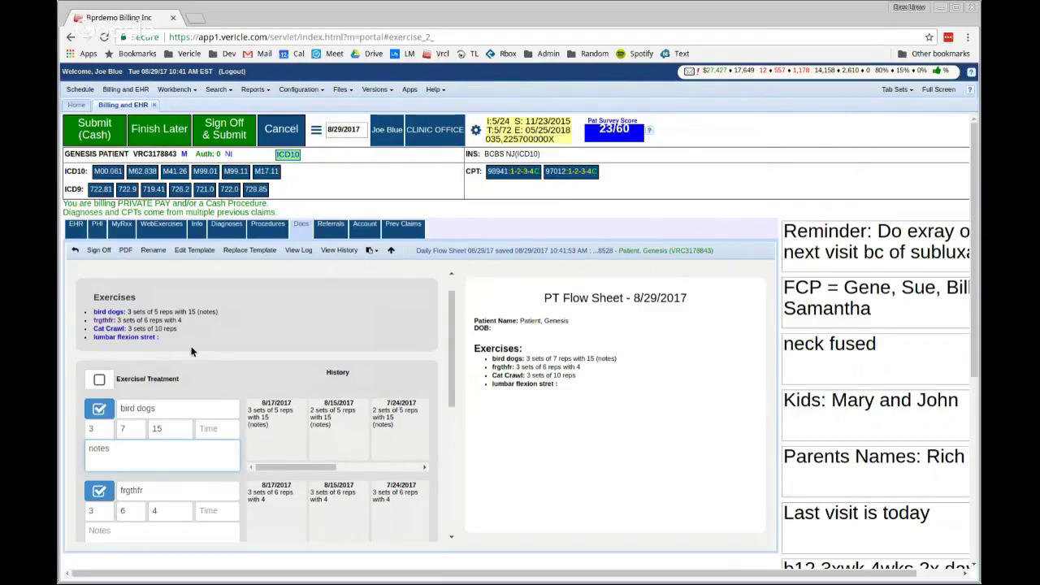
Step: Add a pushups exercise with 3 sets of 10 reps in the empty row and mark it as done
{"action": "scroll", "coordinate": [230, 436], "scroll_direction": "down", "scroll_amount": 2}
{"action": "scroll", "coordinate": [230, 437], "scroll_direction": "down", "scroll_amount": 4}
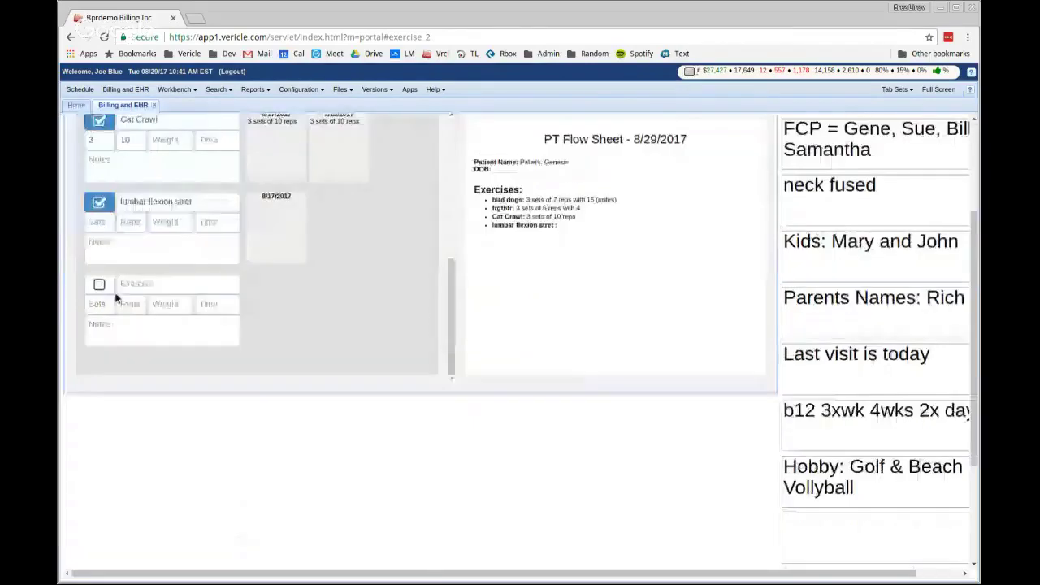
{"action": "type", "text": "push"}
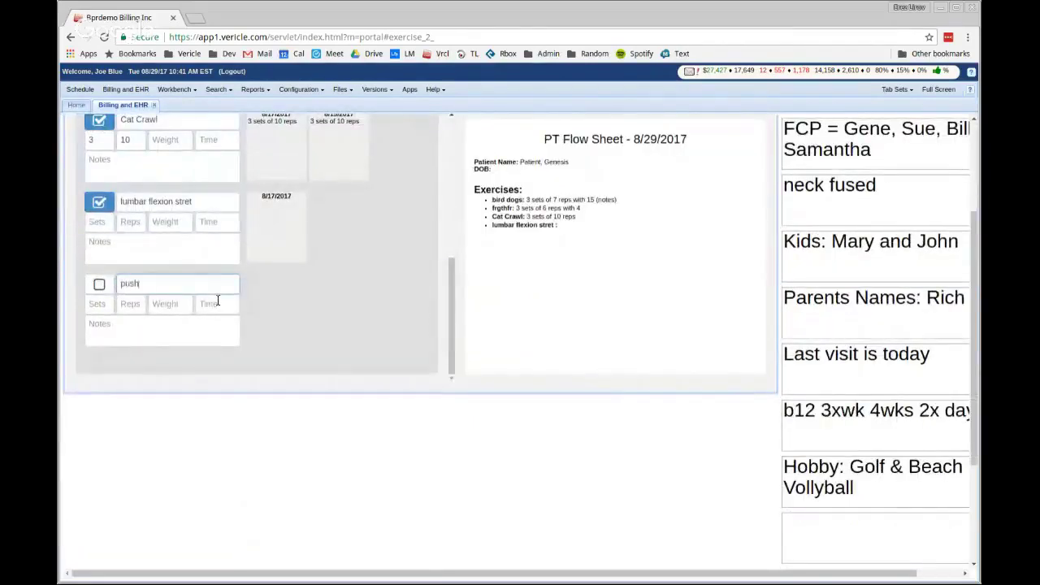
{"action": "key", "text": "BackSpace"}
{"action": "key", "text": "BackSpace"}
{"action": "type", "text": "shups"}
{"action": "key", "text": "Tab"}
{"action": "type", "text": "3"}
{"action": "key", "text": "Tab"}
{"action": "type", "text": "10"}
{"action": "key", "text": "Tab"}
{"action": "left_click", "coordinate": [174, 333]}
{"action": "left_click", "coordinate": [99, 285]}
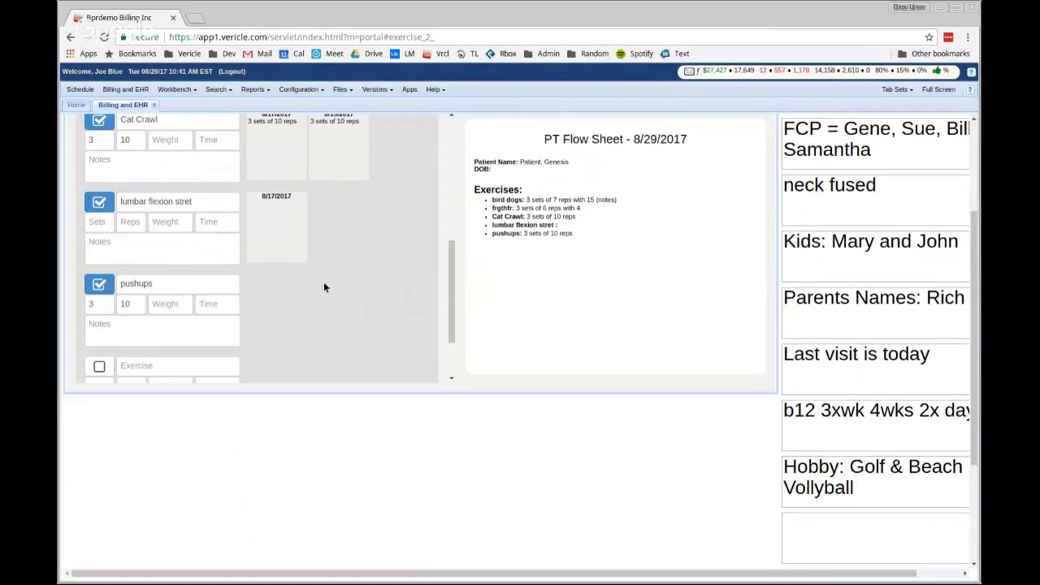
Step: Review the exercise summary, the marked exercises and their history on the flow sheet
{"action": "scroll", "coordinate": [313, 295], "scroll_direction": "up", "scroll_amount": 2}
{"action": "scroll", "coordinate": [312, 295], "scroll_direction": "up", "scroll_amount": 5}
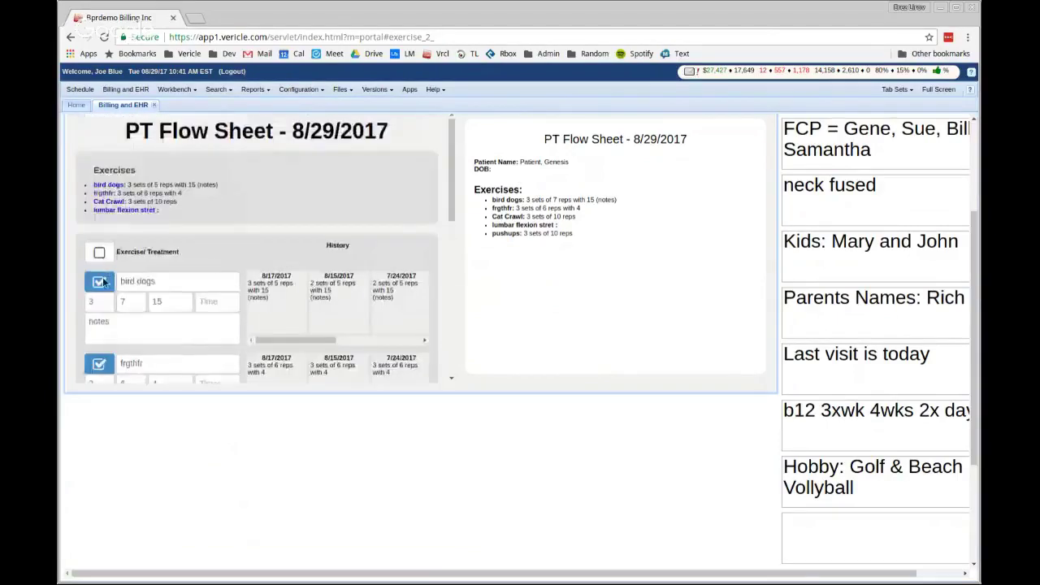
{"action": "scroll", "coordinate": [323, 349], "scroll_direction": "up", "scroll_amount": 1}
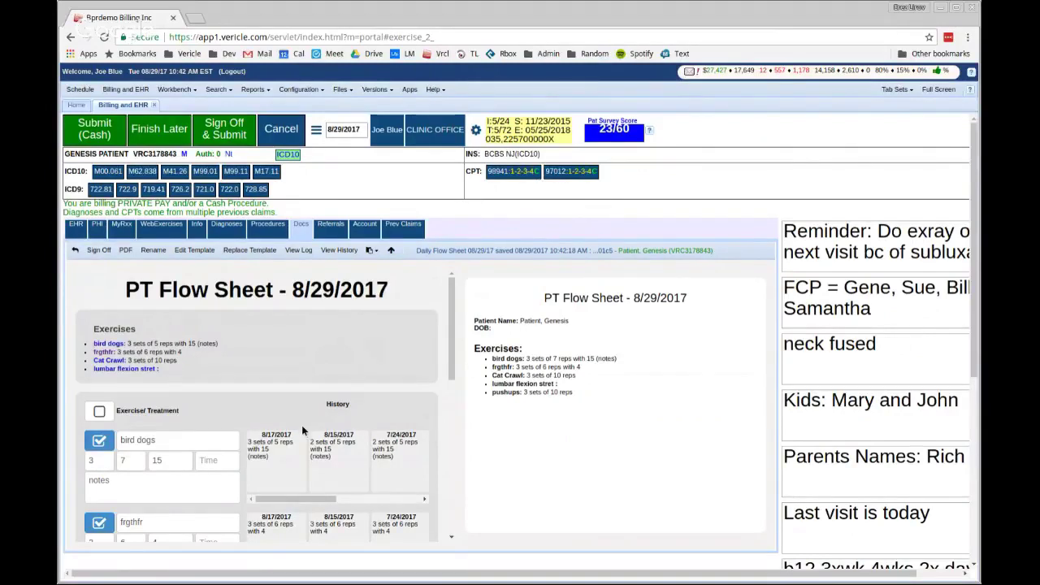
{"action": "scroll", "coordinate": [293, 475], "scroll_direction": "down", "scroll_amount": 5}
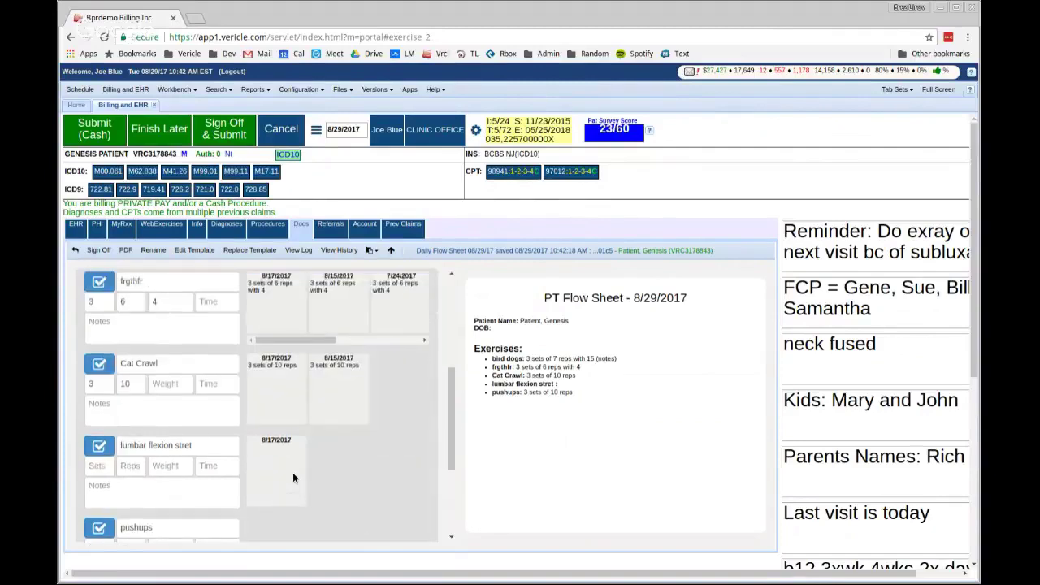
{"action": "scroll", "coordinate": [292, 475], "scroll_direction": "up", "scroll_amount": 2}
{"action": "scroll", "coordinate": [293, 472], "scroll_direction": "up", "scroll_amount": 4}
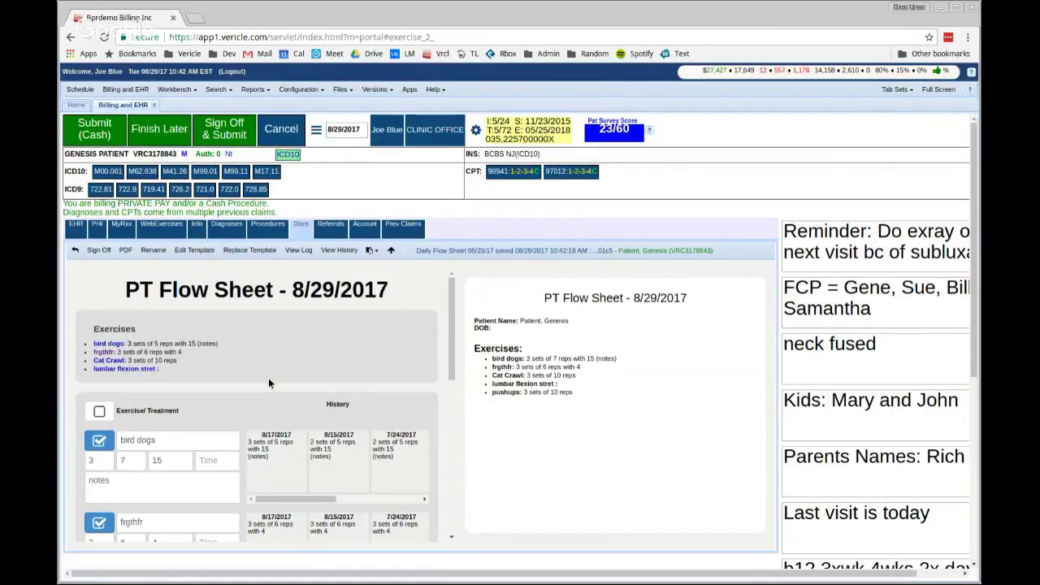
Step: Unmark the Cat Crawl exercise so it is left out of the visit's note
{"action": "scroll", "coordinate": [275, 394], "scroll_direction": "down", "scroll_amount": 3}
{"action": "scroll", "coordinate": [279, 408], "scroll_direction": "down", "scroll_amount": 1}
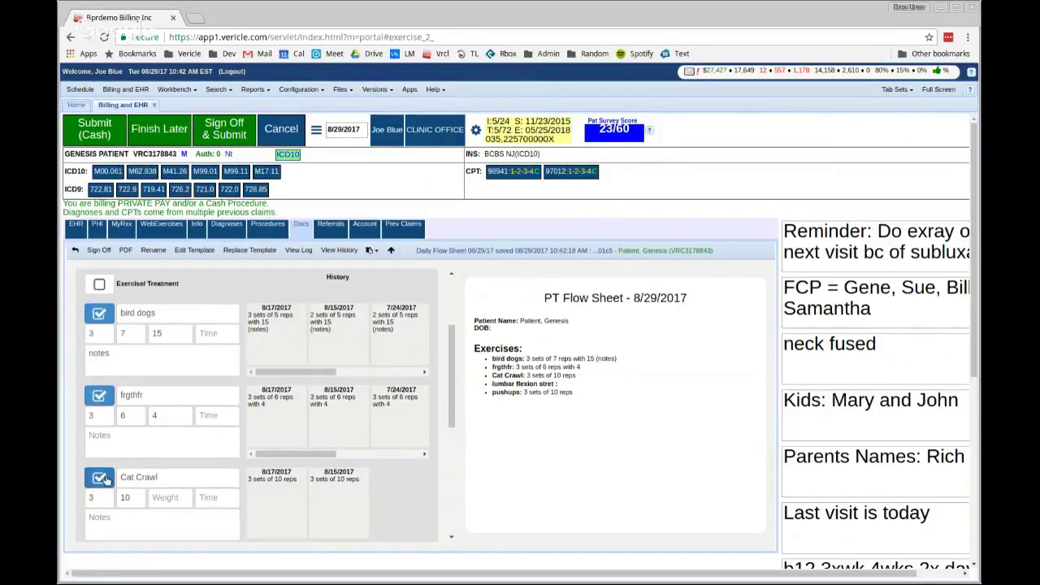
{"action": "left_click", "coordinate": [100, 477]}
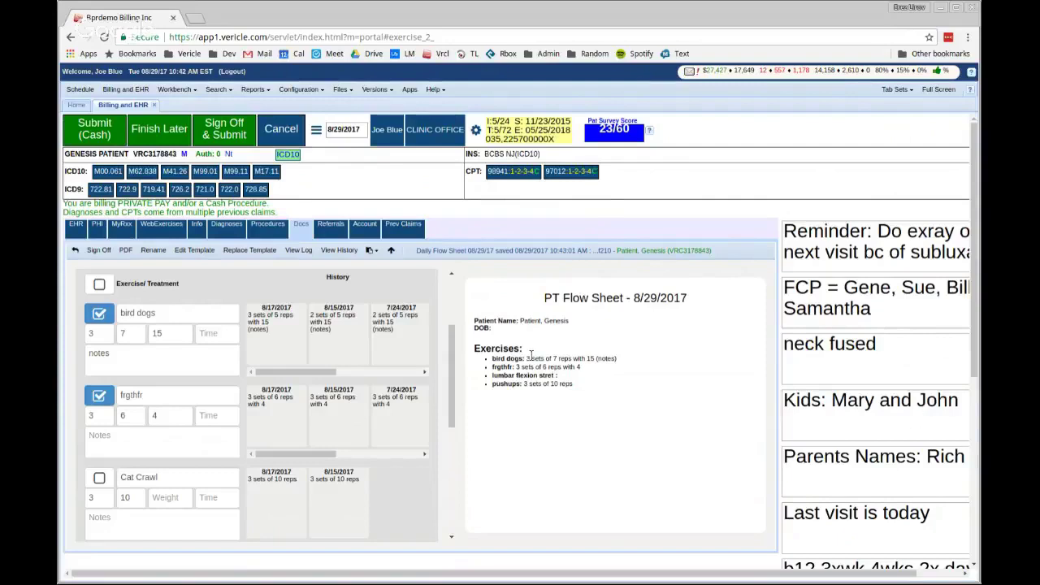
Step: Mark all exercises on the flow sheet at once with the overall Exercise/Treatment option
{"action": "scroll", "coordinate": [376, 420], "scroll_direction": "up", "scroll_amount": 3}
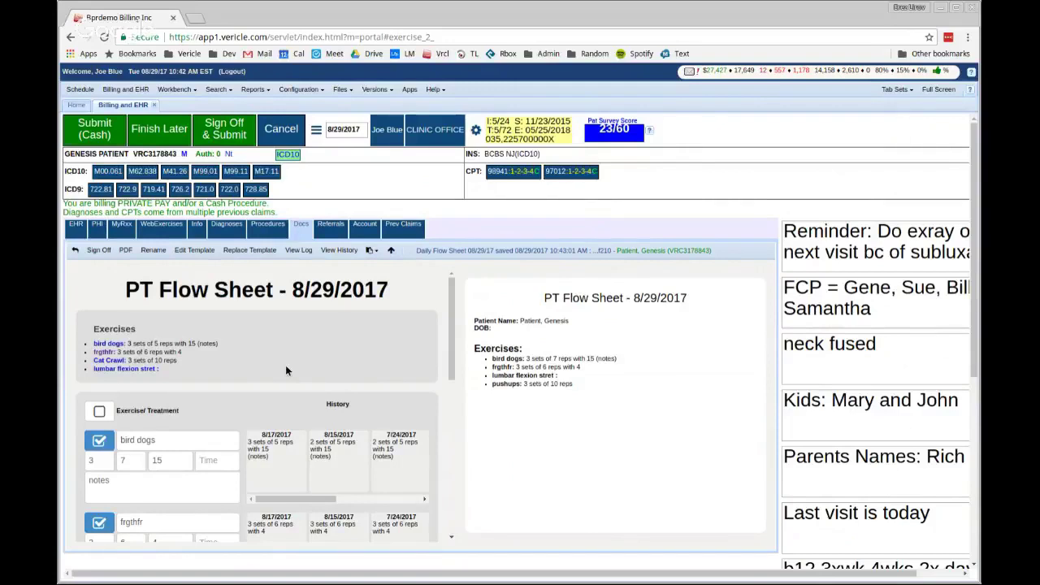
{"action": "scroll", "coordinate": [429, 381], "scroll_direction": "down", "scroll_amount": 2}
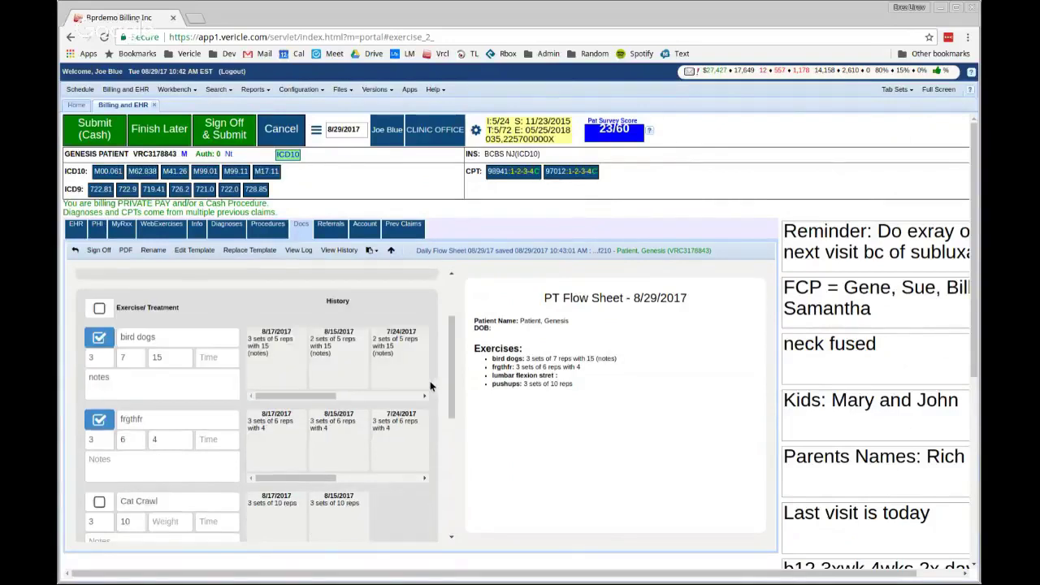
{"action": "scroll", "coordinate": [429, 385], "scroll_direction": "down", "scroll_amount": 5}
{"action": "scroll", "coordinate": [430, 386], "scroll_direction": "up", "scroll_amount": 7}
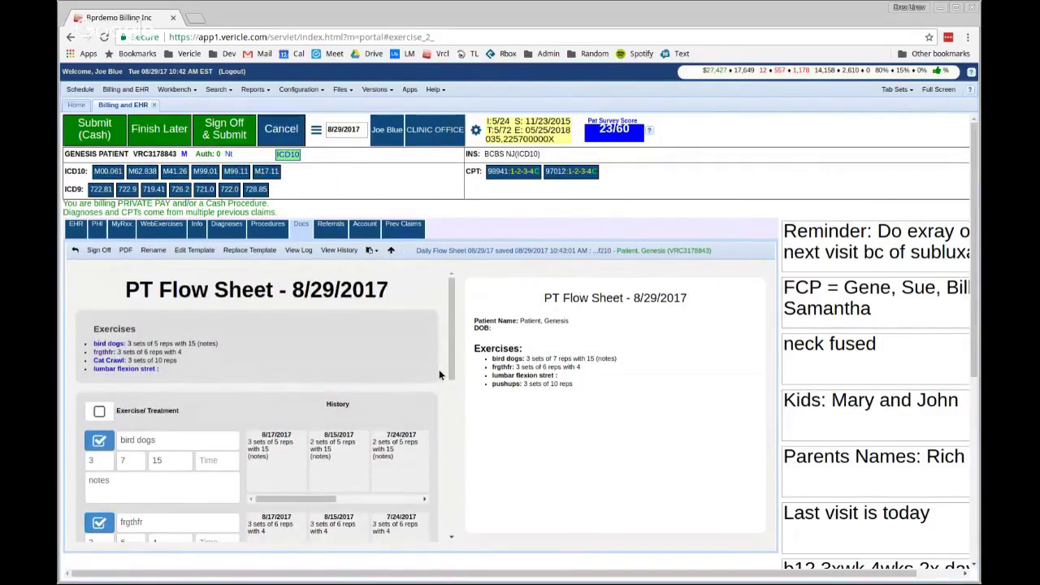
{"action": "left_click", "coordinate": [100, 413]}
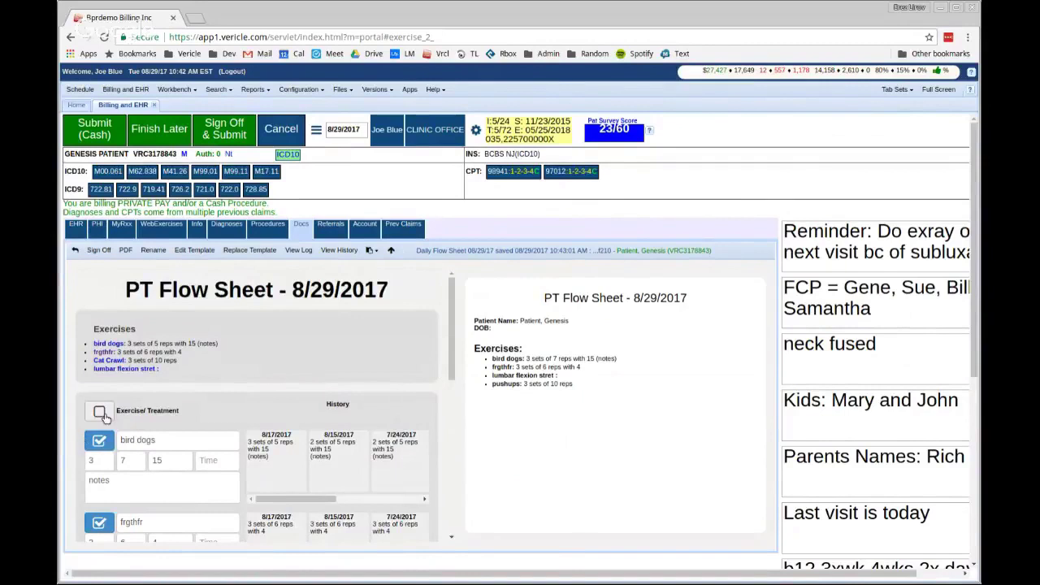
{"action": "mouse_move", "coordinate": [450, 336]}
{"action": "left_mouse_down"}
{"action": "mouse_move", "coordinate": [455, 443]}
{"action": "mouse_move", "coordinate": [457, 339]}
{"action": "left_mouse_up"}
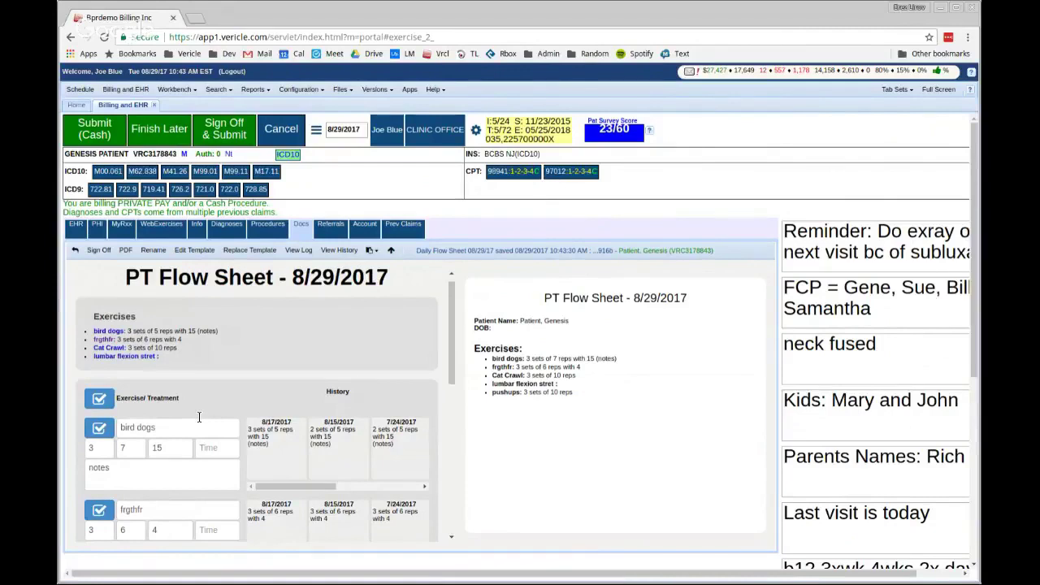
{"action": "scroll", "coordinate": [165, 363], "scroll_direction": "up", "scroll_amount": 1}
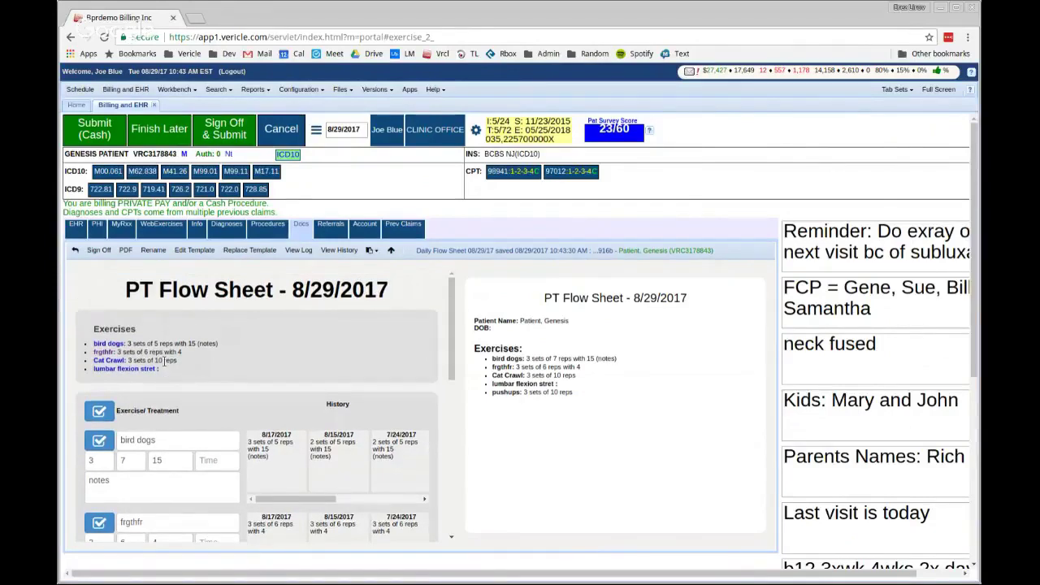
Step: Return to the patient's document list and reopen the Daily Flow Sheet dated 08/29/2017
{"action": "left_click", "coordinate": [73, 252]}
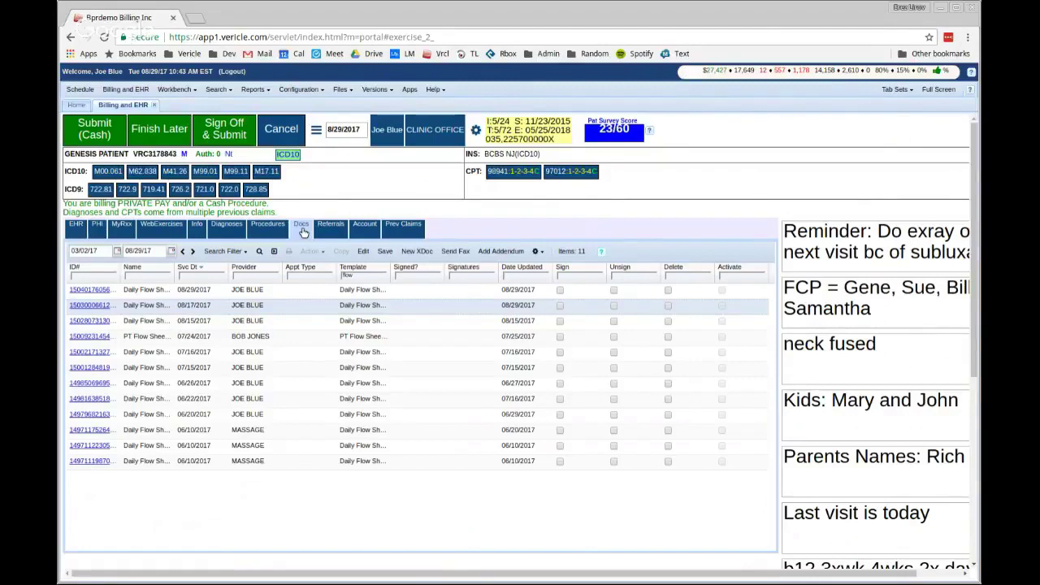
{"action": "left_click", "coordinate": [417, 252]}
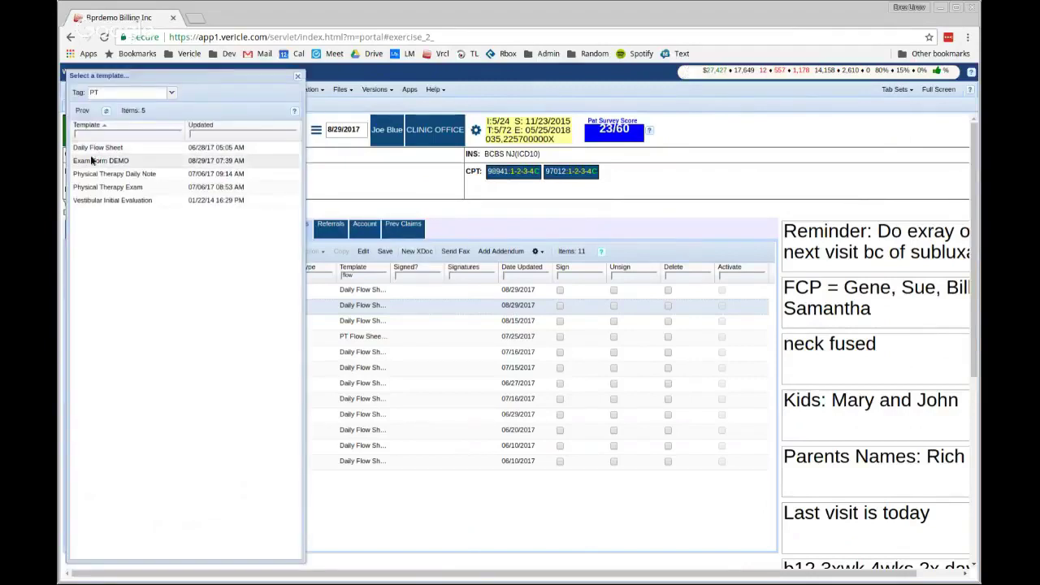
{"action": "left_click", "coordinate": [297, 78]}
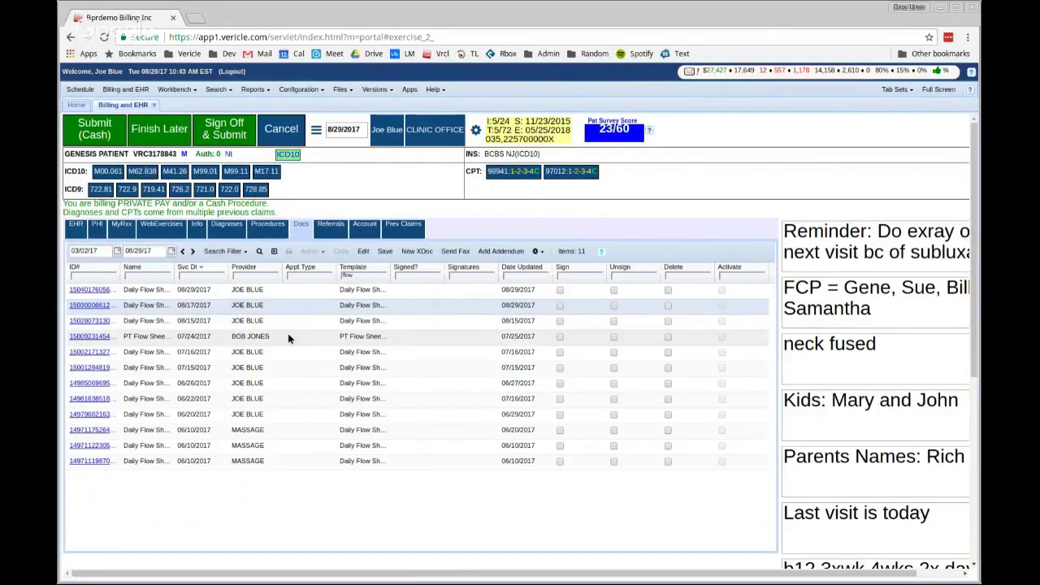
{"action": "left_click", "coordinate": [95, 290]}
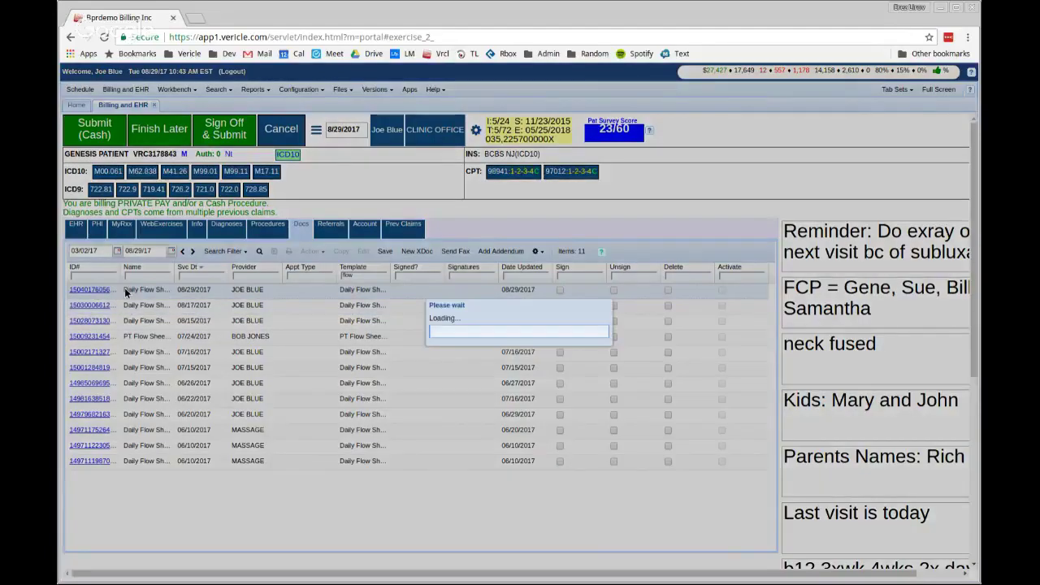
Step: Unmark all exercises on the reopened flow sheet with the overall Exercise/Treatment option
{"action": "scroll", "coordinate": [197, 298], "scroll_direction": "up", "scroll_amount": 3}
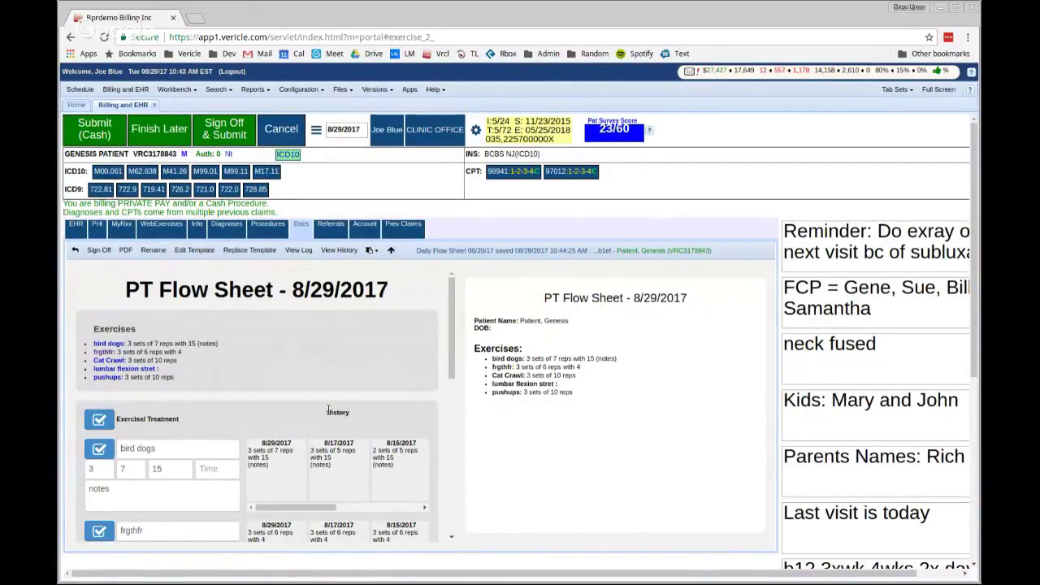
{"action": "left_click", "coordinate": [100, 419]}
{"action": "scroll", "coordinate": [104, 426], "scroll_direction": "down", "scroll_amount": 2}
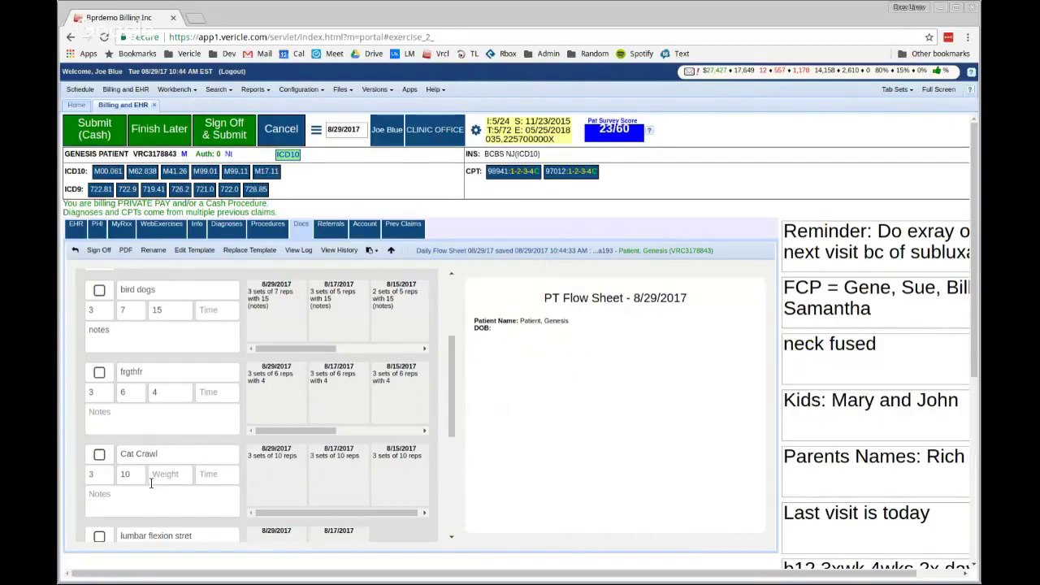
Step: Return to the document list and select the flow sheets dated 08/29/2017, 08/15/2017 and 07/16/2017 for printing
{"action": "left_click", "coordinate": [75, 249]}
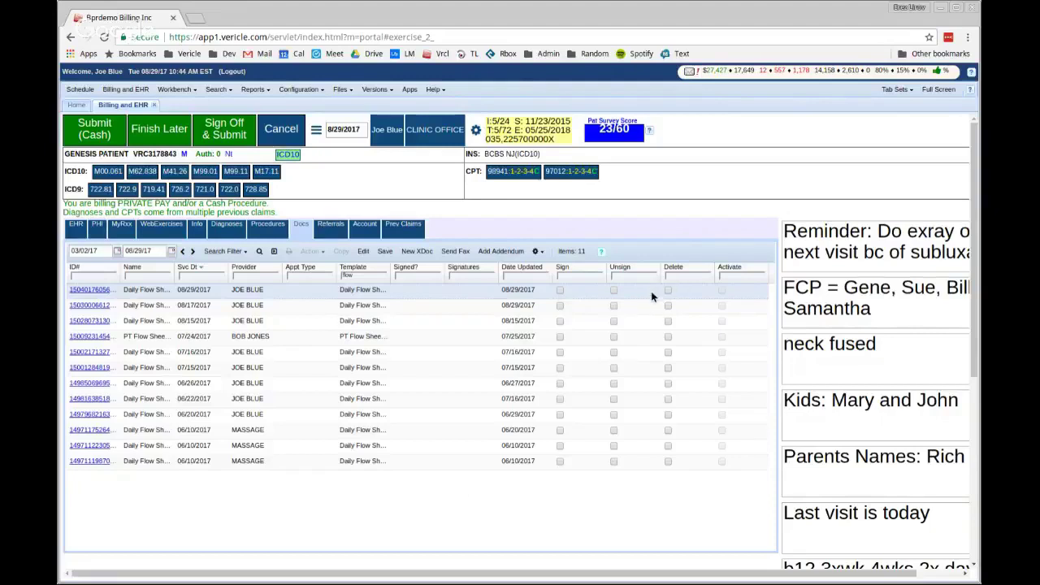
{"action": "left_click", "coordinate": [535, 320]}
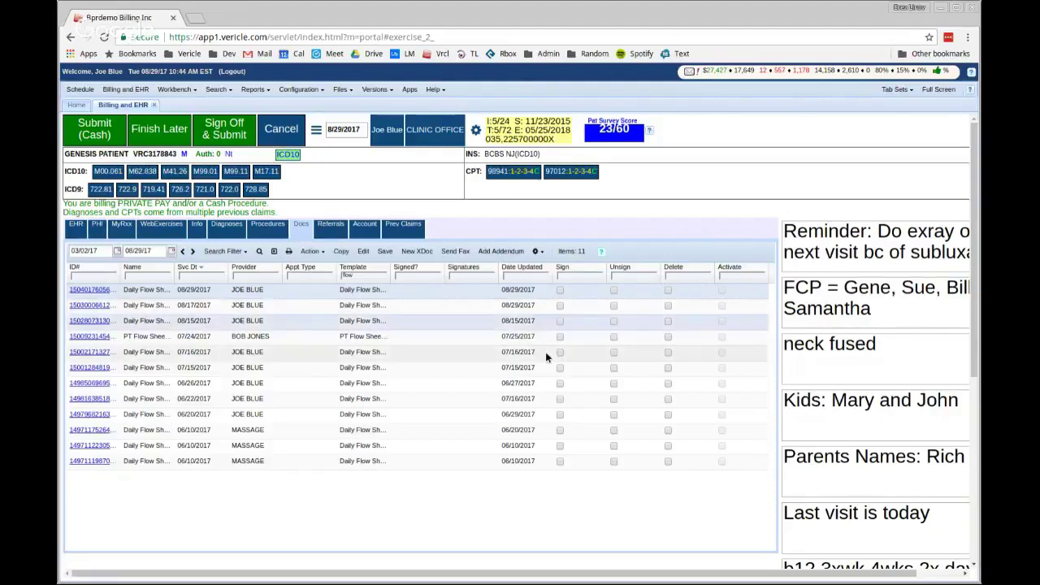
{"action": "left_click", "coordinate": [380, 353]}
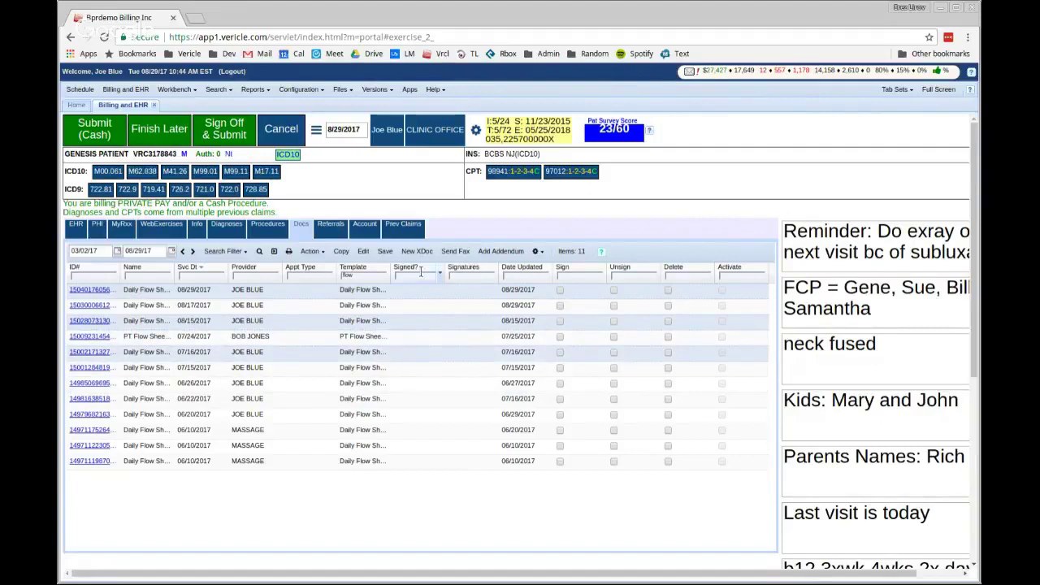
{"action": "left_click", "coordinate": [289, 252]}
Step: Cancel the current patient's visit and open a visit for the fourth patient found by searching for "test"
{"action": "left_click", "coordinate": [281, 128]}
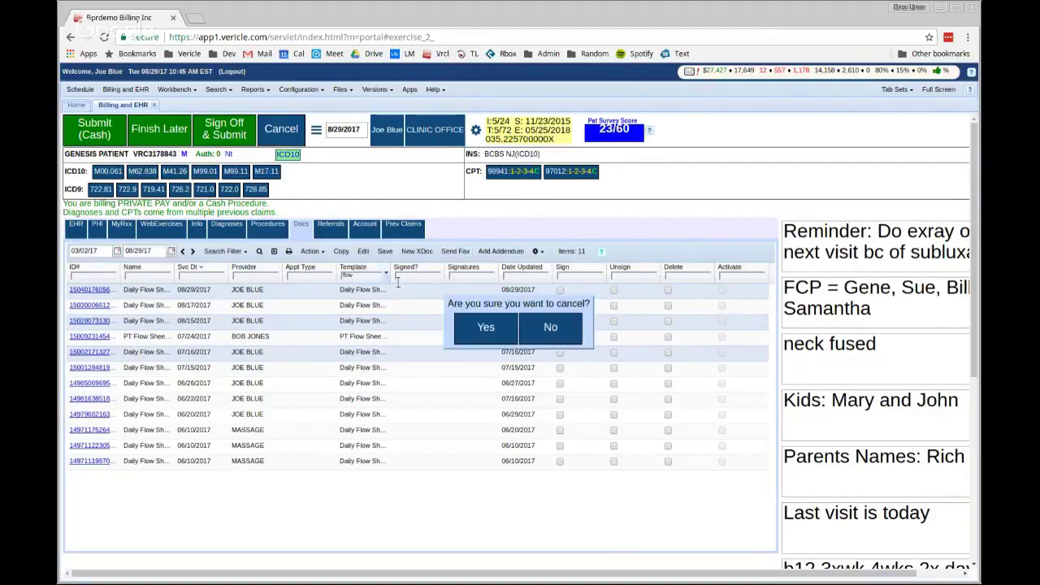
{"action": "left_click", "coordinate": [483, 328]}
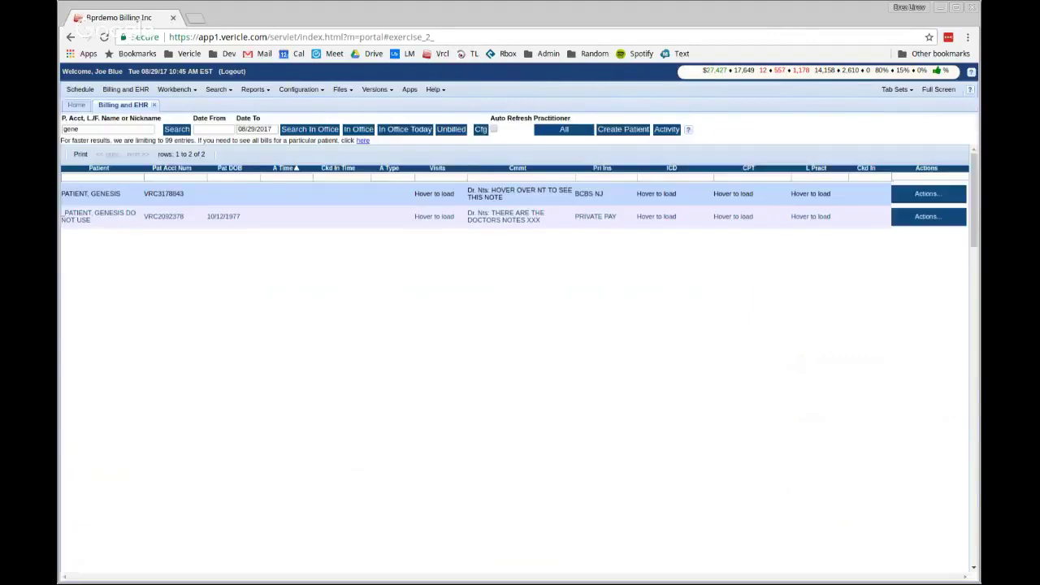
{"action": "double_click", "coordinate": [108, 129]}
{"action": "type", "text": "test"}
{"action": "key", "text": "Return"}
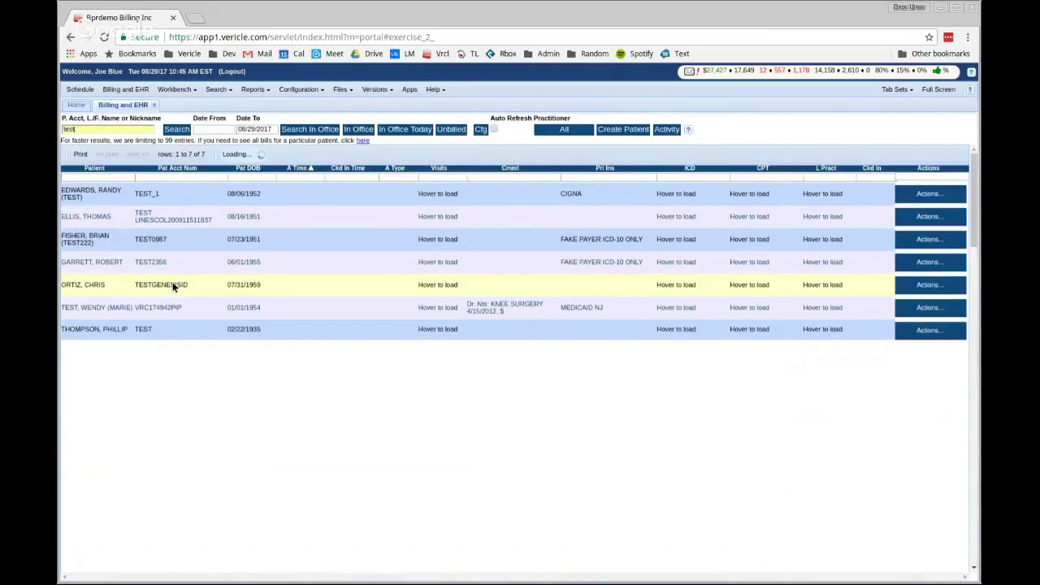
{"action": "left_click", "coordinate": [437, 274]}
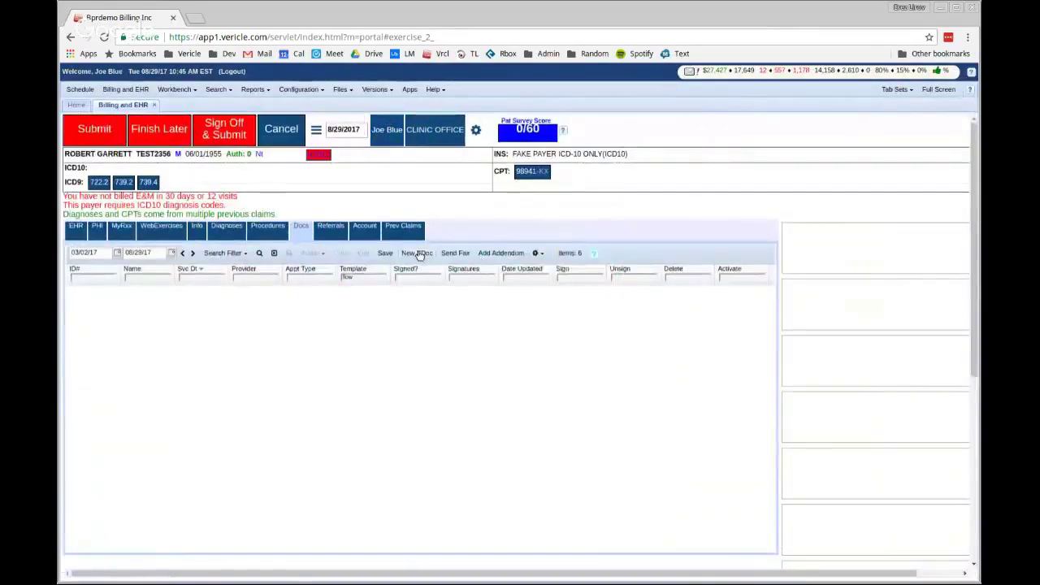
Step: Create a new document for this patient from the Daily Flow Sheet template under the PT tag
{"action": "left_click", "coordinate": [417, 253]}
{"action": "left_click", "coordinate": [172, 93]}
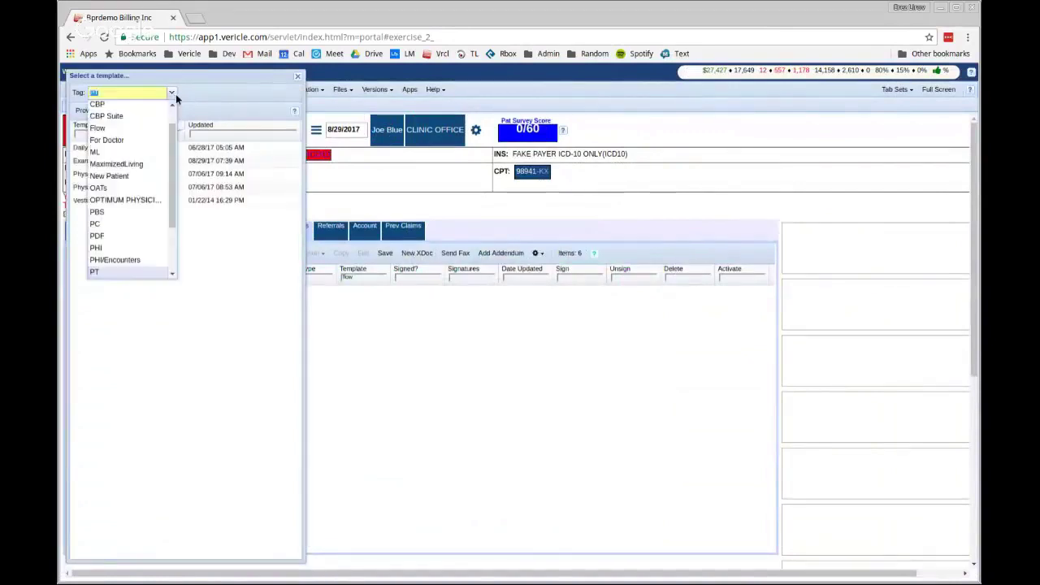
{"action": "left_click", "coordinate": [213, 91]}
{"action": "double_click", "coordinate": [125, 147]}
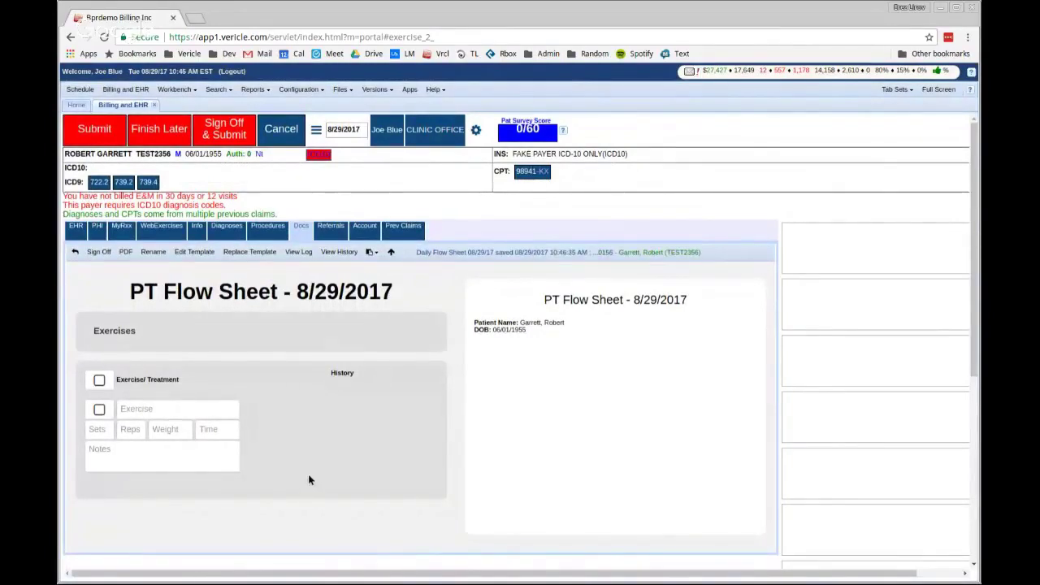
Step: View the list of saved macros available to load and close it without loading any
{"action": "left_click", "coordinate": [372, 252]}
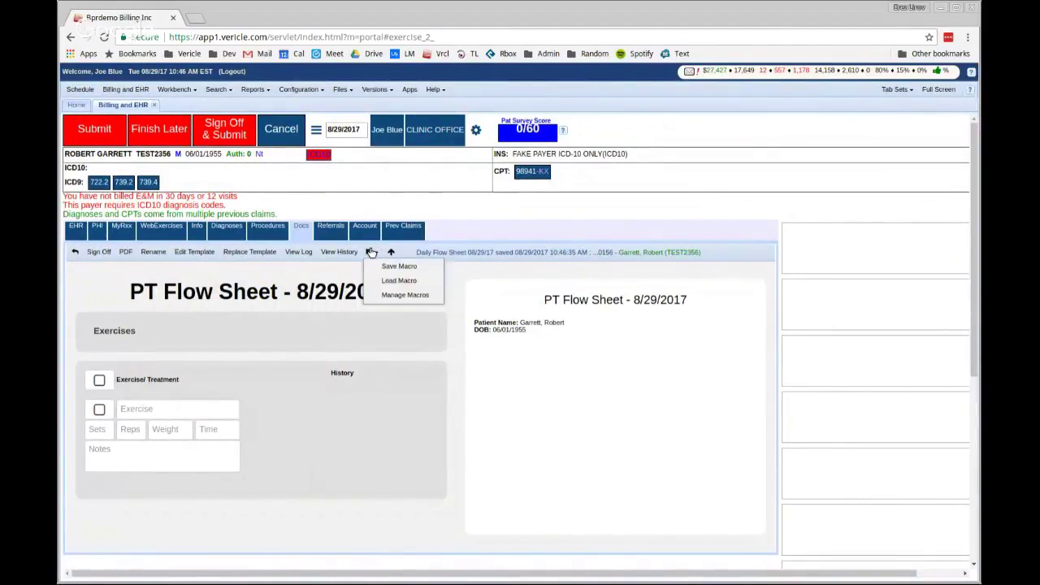
{"action": "left_click", "coordinate": [394, 279]}
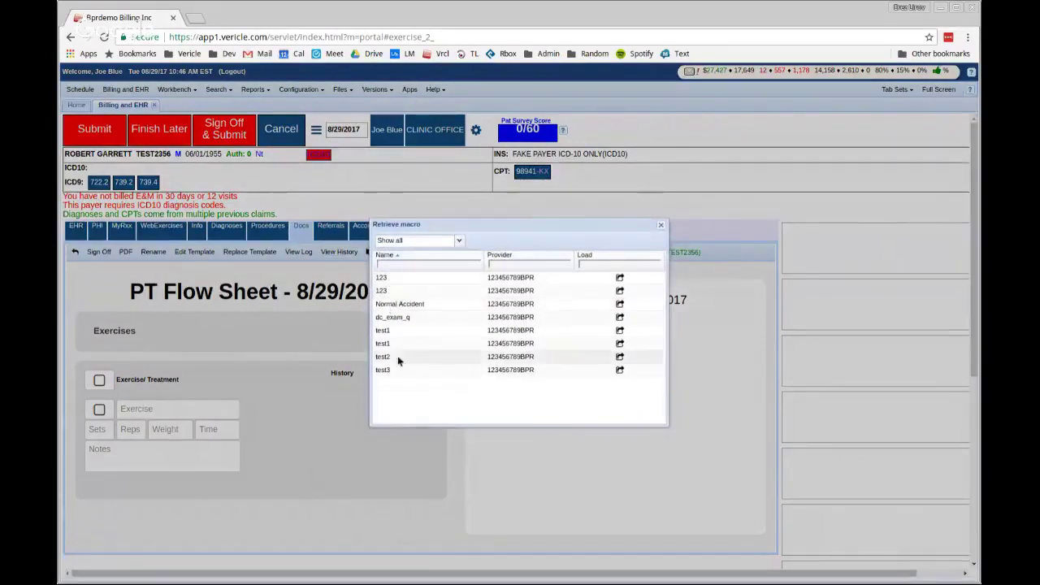
{"action": "left_click", "coordinate": [661, 224]}
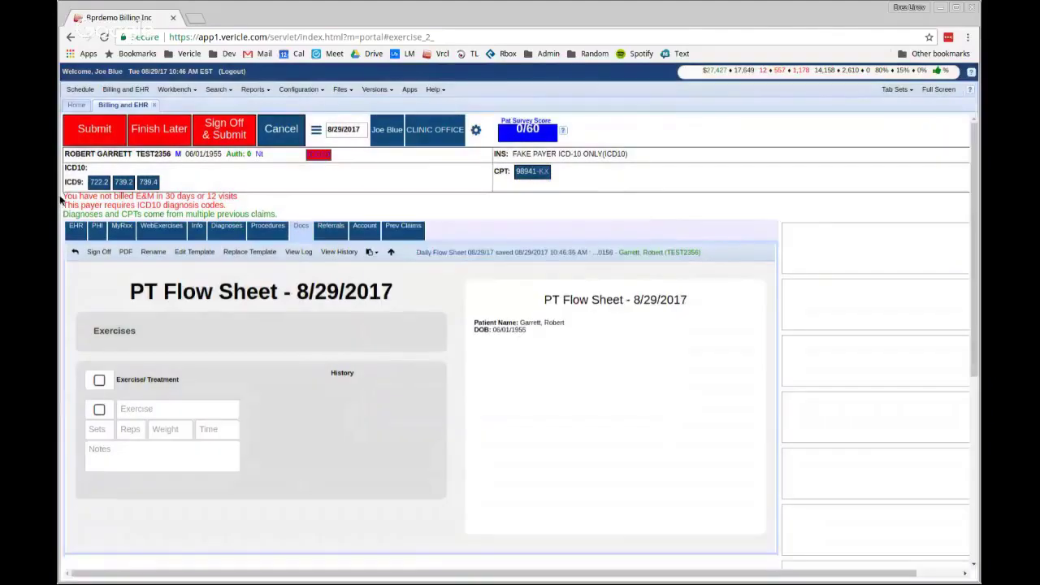
Step: Enter "pushups" and "situps" as the first two exercises on the blank flow sheet
{"action": "left_click", "coordinate": [165, 409]}
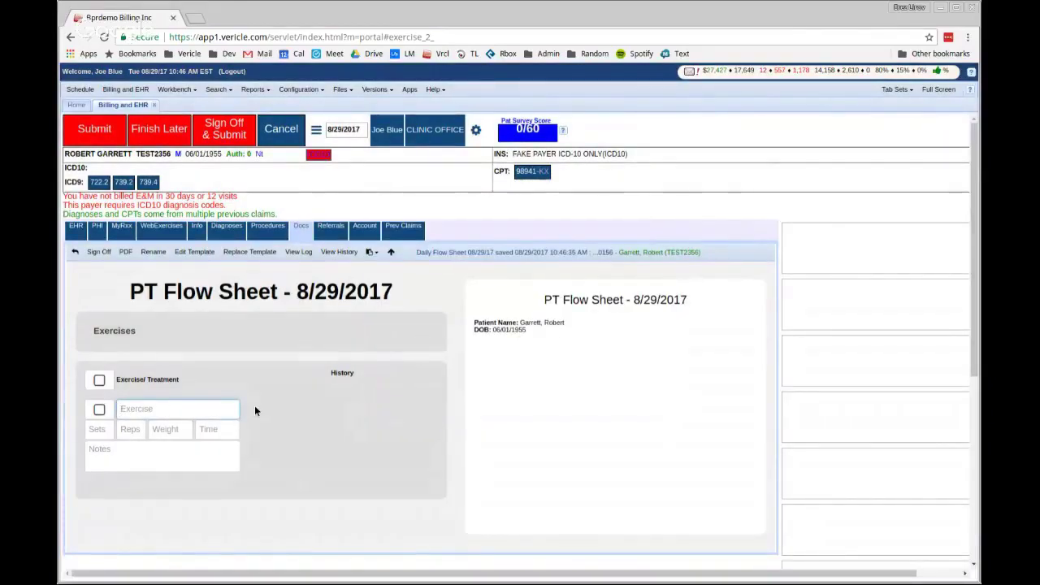
{"action": "type", "text": "pushups"}
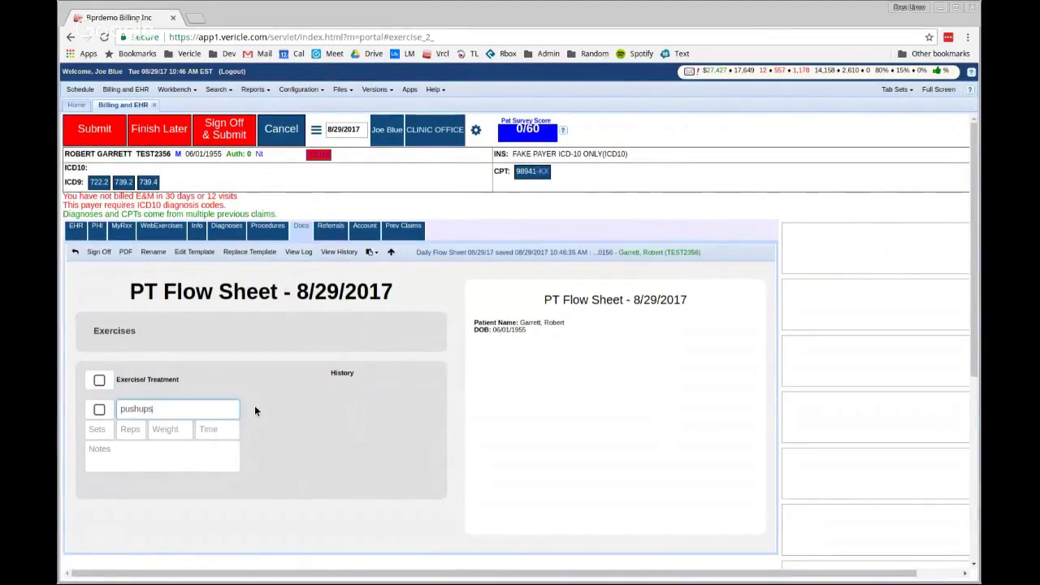
{"action": "key", "text": "Tab"}
{"action": "scroll", "coordinate": [280, 416], "scroll_direction": "down", "scroll_amount": 2}
{"action": "left_click", "coordinate": [184, 441]}
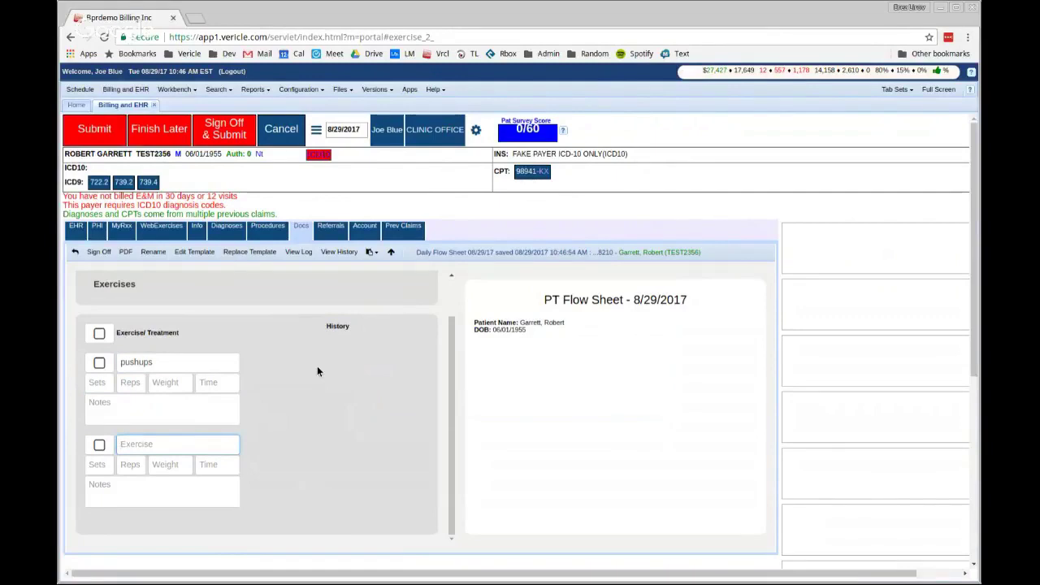
{"action": "type", "text": "situps"}
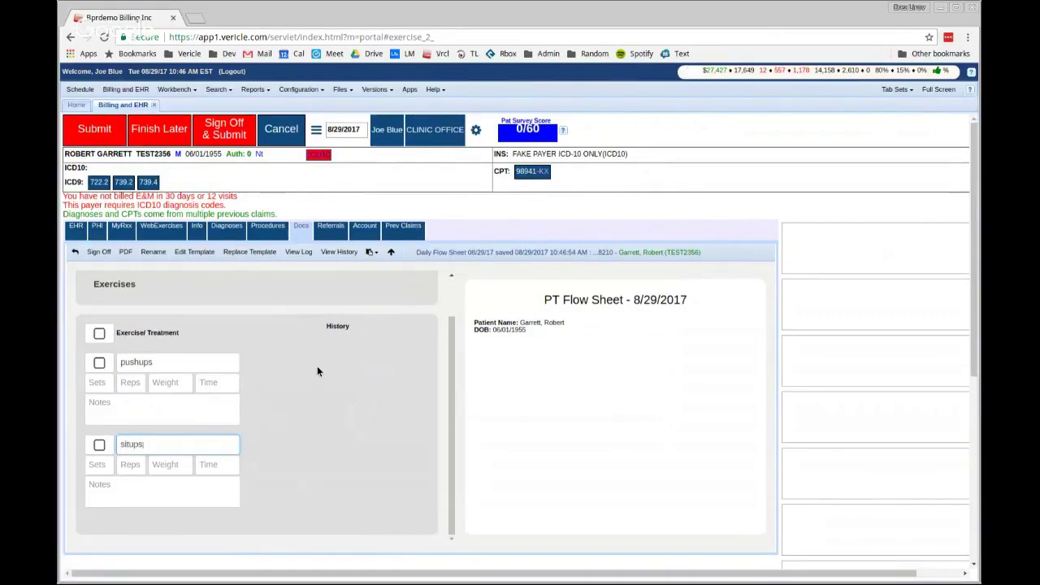
Step: Add "pullups" and "squat jumps" as the third and fourth exercises on the flow sheet
{"action": "scroll", "coordinate": [316, 398], "scroll_direction": "down", "scroll_amount": 1}
{"action": "left_click", "coordinate": [195, 439]}
{"action": "type", "text": "pullups"}
{"action": "scroll", "coordinate": [379, 447], "scroll_direction": "down", "scroll_amount": 1}
{"action": "left_click", "coordinate": [181, 445]}
{"action": "type", "text": "squat"}
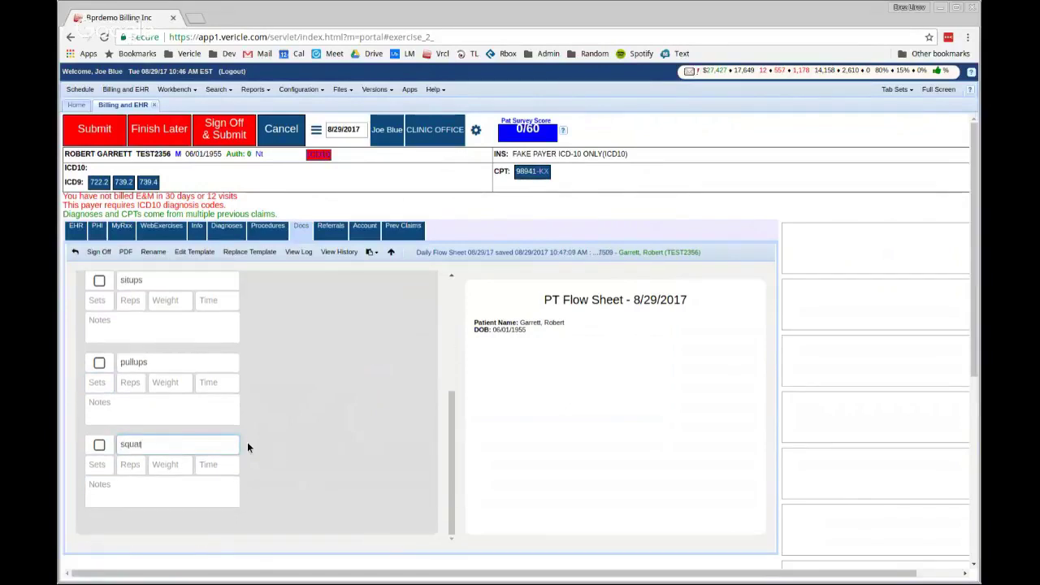
{"action": "type", "text": " jumps"}
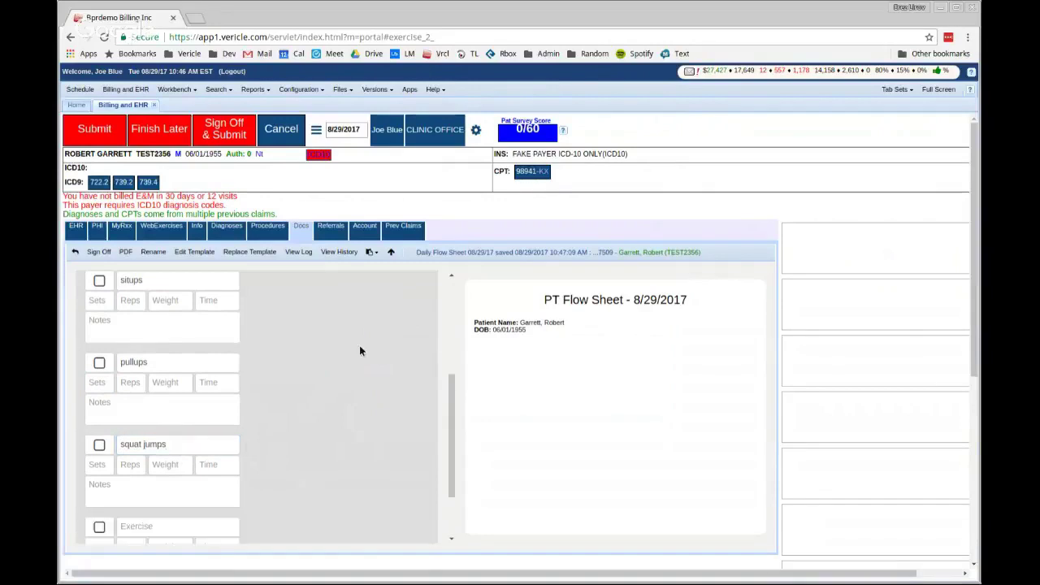
Step: Save the flow sheet's exercise list as a macro named "Exercises 1"
{"action": "scroll", "coordinate": [330, 376], "scroll_direction": "up", "scroll_amount": 5}
{"action": "scroll", "coordinate": [249, 394], "scroll_direction": "down", "scroll_amount": 4}
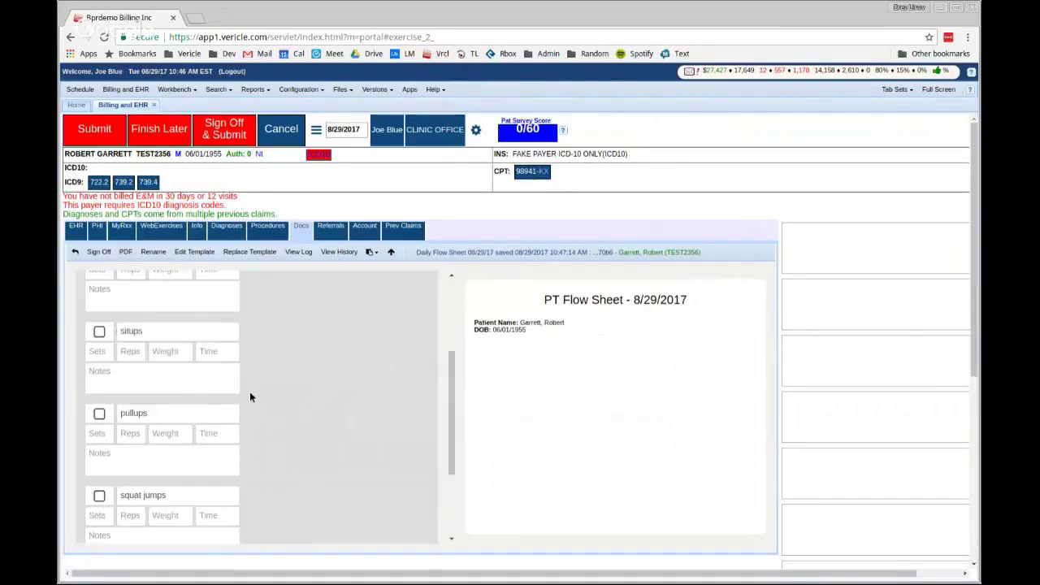
{"action": "scroll", "coordinate": [249, 396], "scroll_direction": "down", "scroll_amount": 1}
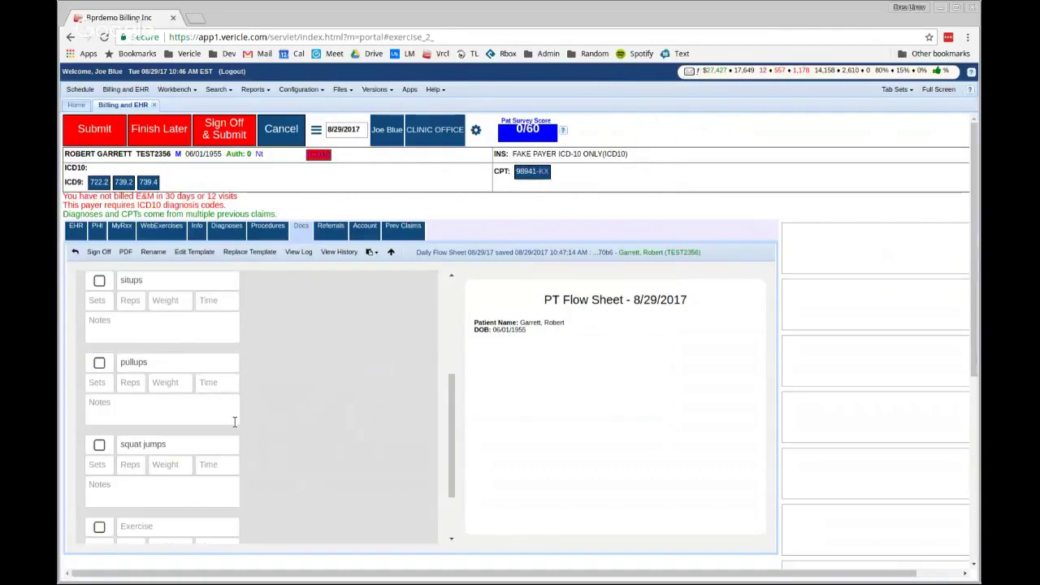
{"action": "scroll", "coordinate": [182, 430], "scroll_direction": "down", "scroll_amount": 2}
{"action": "scroll", "coordinate": [221, 476], "scroll_direction": "up", "scroll_amount": 5}
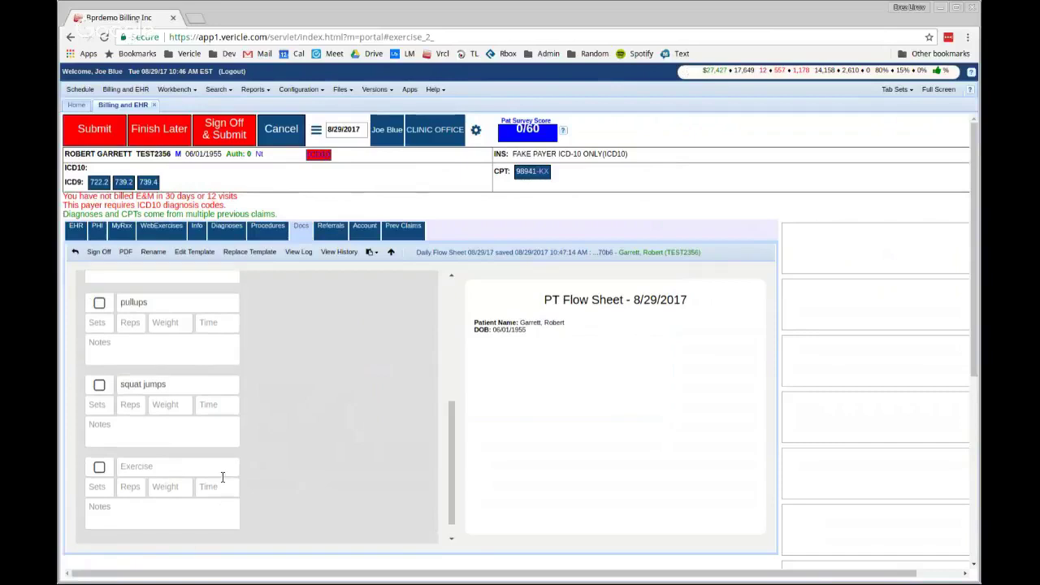
{"action": "scroll", "coordinate": [224, 474], "scroll_direction": "up", "scroll_amount": 1}
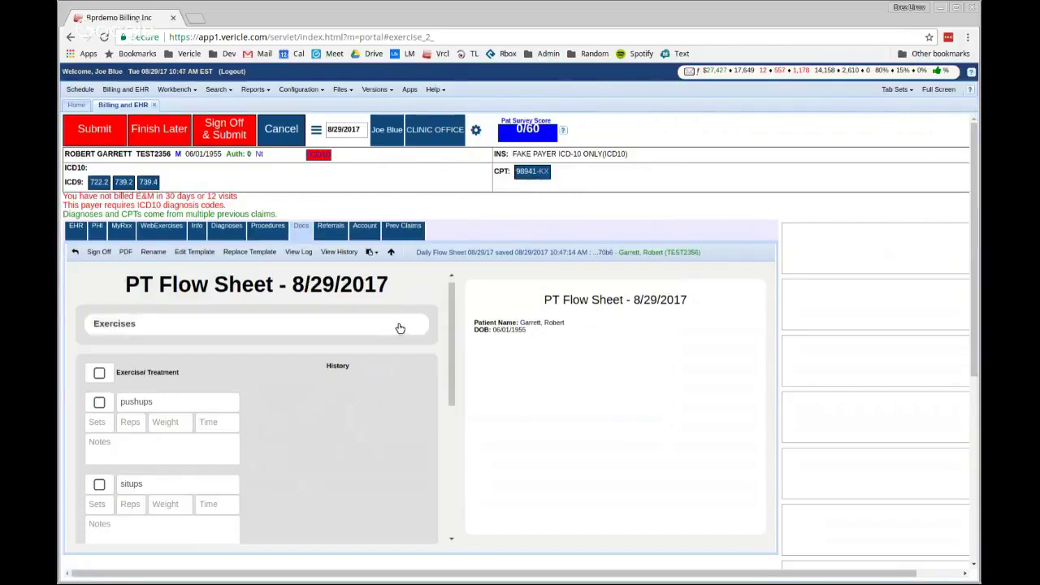
{"action": "left_click", "coordinate": [372, 253]}
{"action": "left_click", "coordinate": [396, 267]}
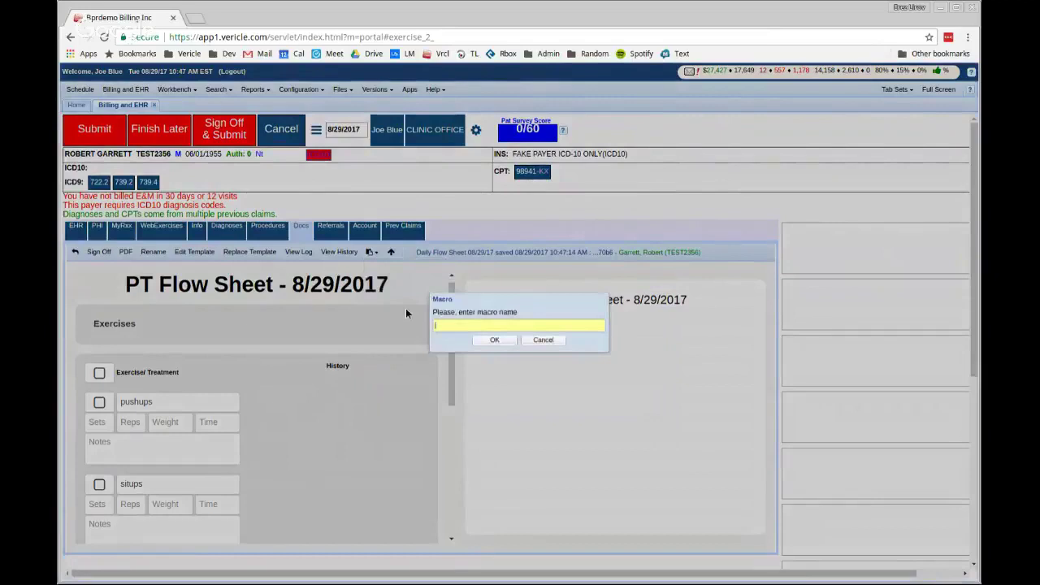
{"action": "type", "text": "x"}
{"action": "key", "text": "BackSpace"}
{"action": "type", "text": "Exercises 1"}
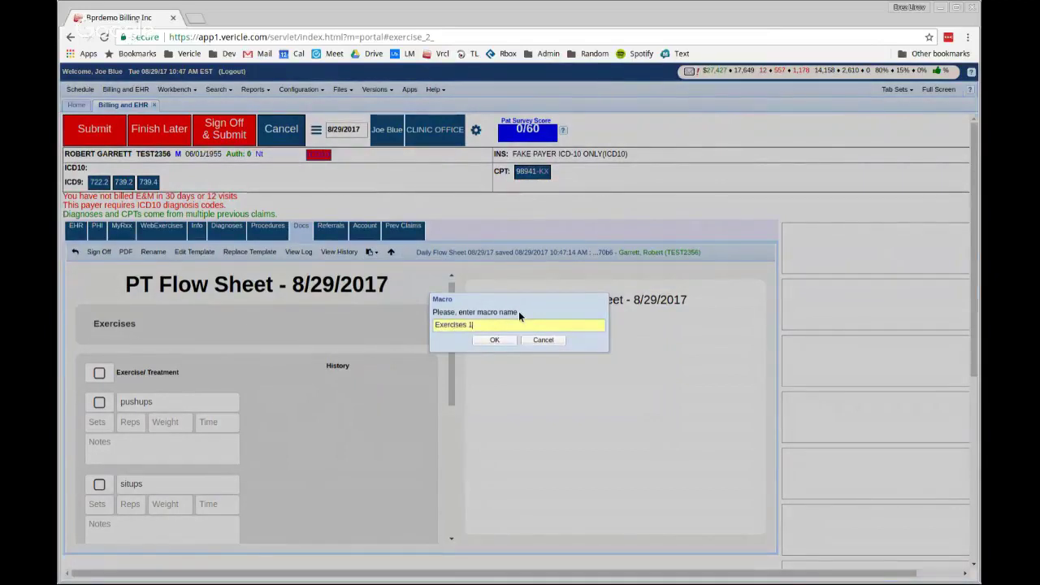
{"action": "left_click", "coordinate": [509, 341]}
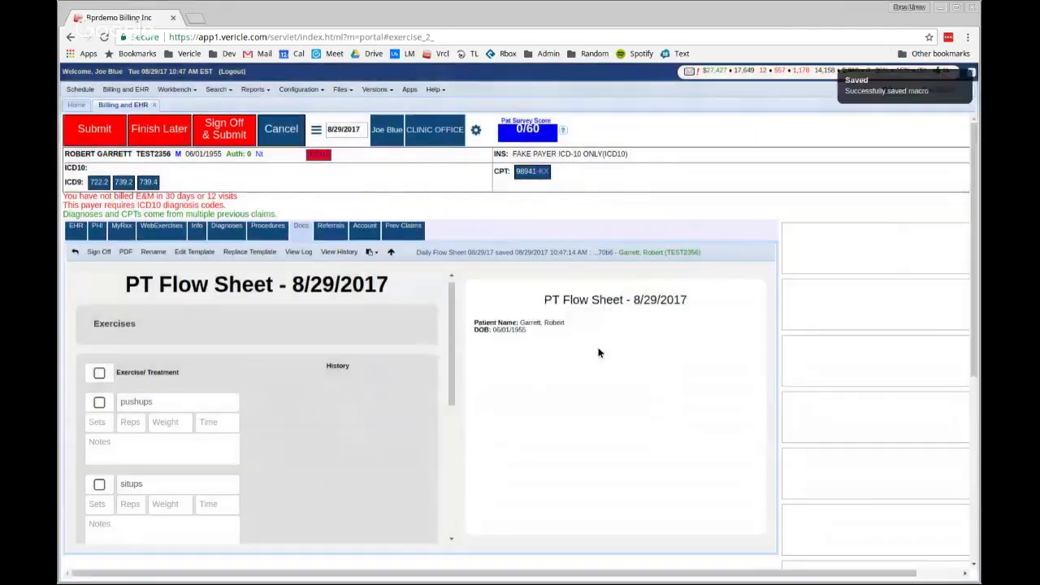
Step: Cancel this patient's visit and open a visit for the last patient in the "test" search results
{"action": "scroll", "coordinate": [292, 370], "scroll_direction": "down", "scroll_amount": 5}
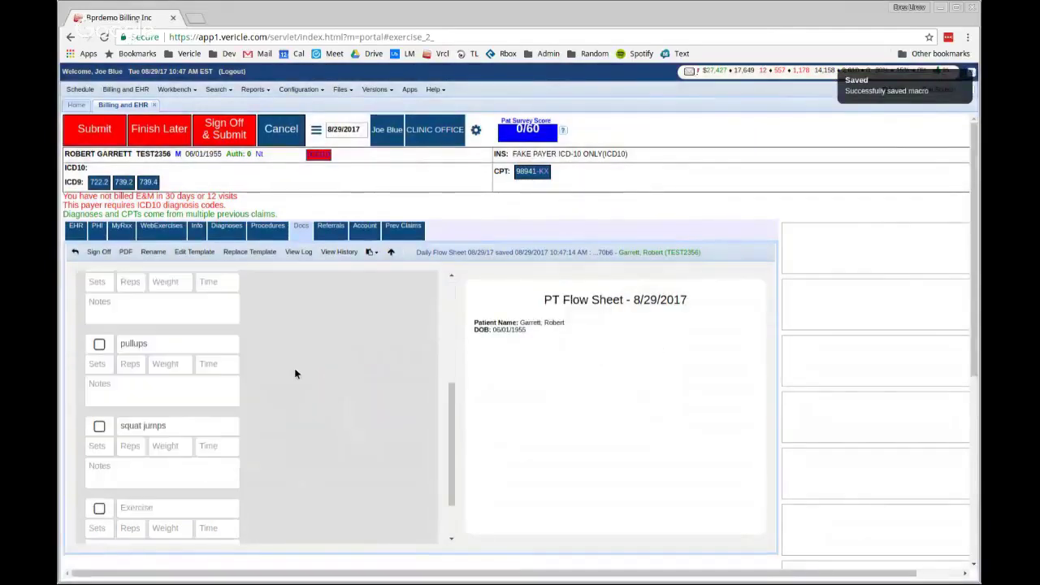
{"action": "scroll", "coordinate": [295, 374], "scroll_direction": "up", "scroll_amount": 5}
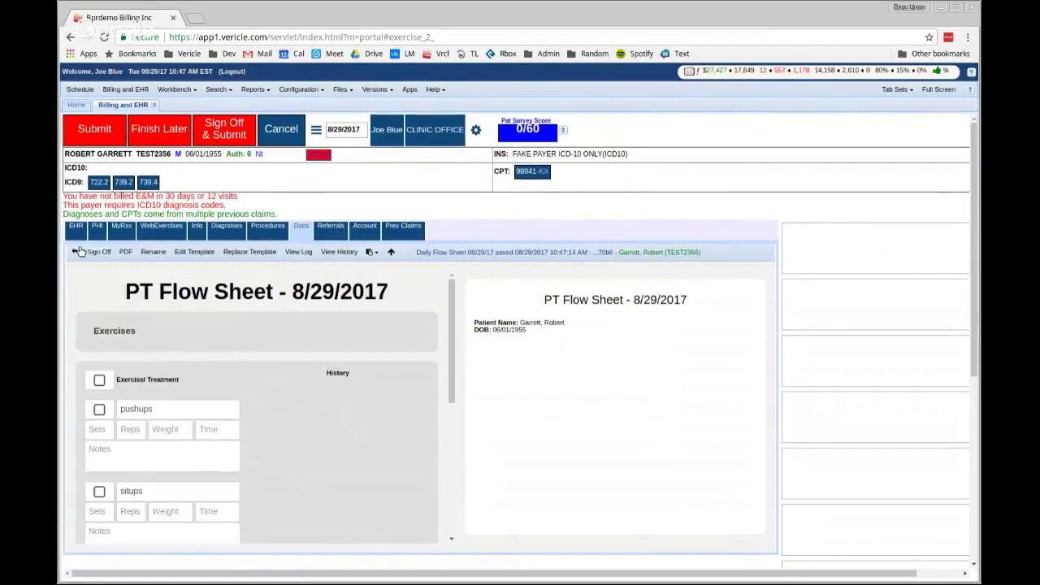
{"action": "left_click", "coordinate": [292, 124]}
{"action": "left_click", "coordinate": [295, 124]}
{"action": "left_click", "coordinate": [483, 328]}
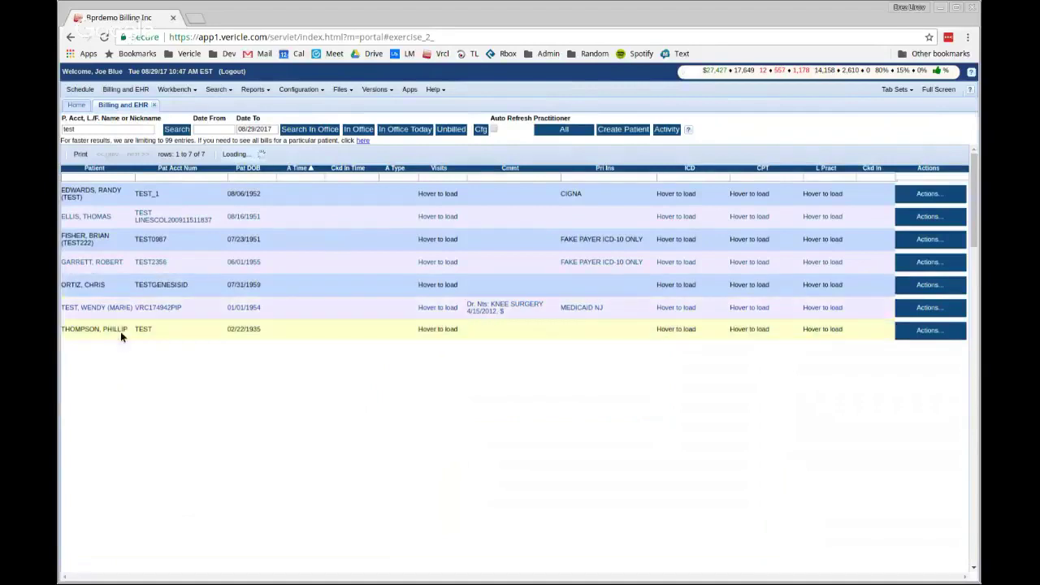
{"action": "left_click", "coordinate": [120, 330]}
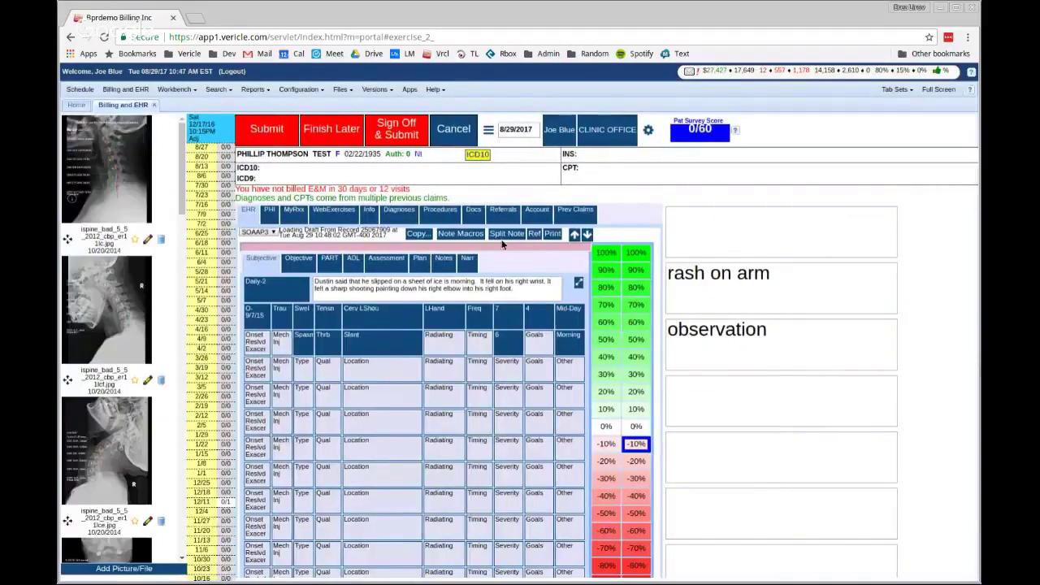
Step: Create a new Daily Flow Sheet document in this patient's documents
{"action": "left_click", "coordinate": [473, 208]}
{"action": "left_click", "coordinate": [415, 236]}
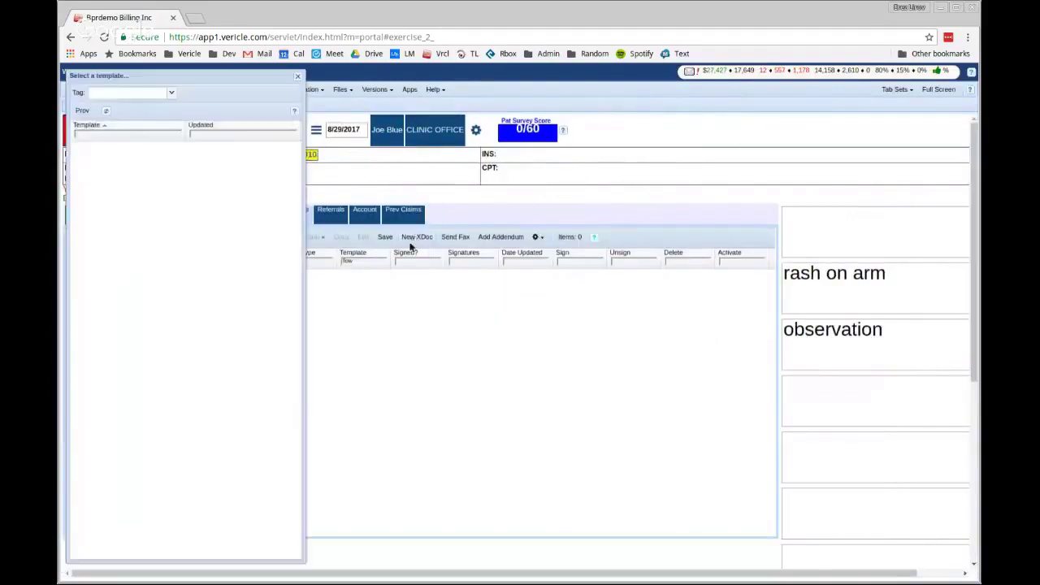
{"action": "double_click", "coordinate": [112, 147]}
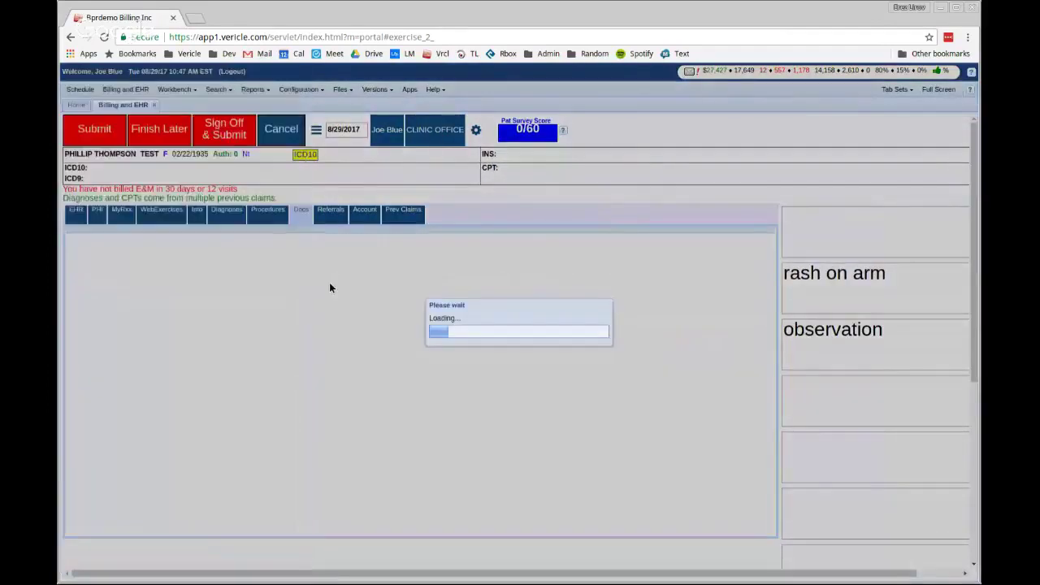
Step: Load the saved "Exercises 1" macro into the new flow sheet
{"action": "left_click", "coordinate": [371, 236]}
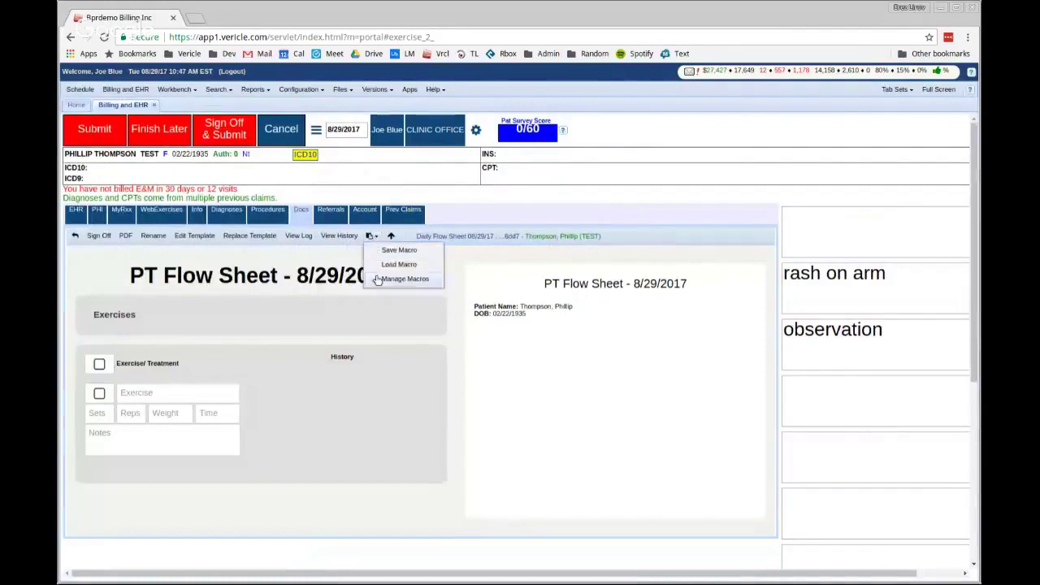
{"action": "left_click", "coordinate": [385, 266]}
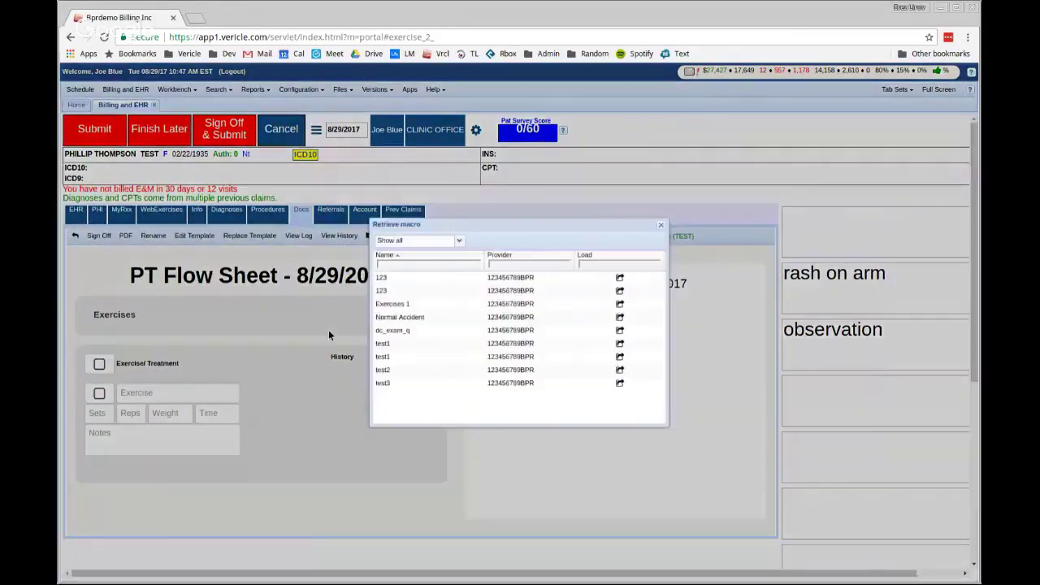
{"action": "left_click", "coordinate": [617, 307]}
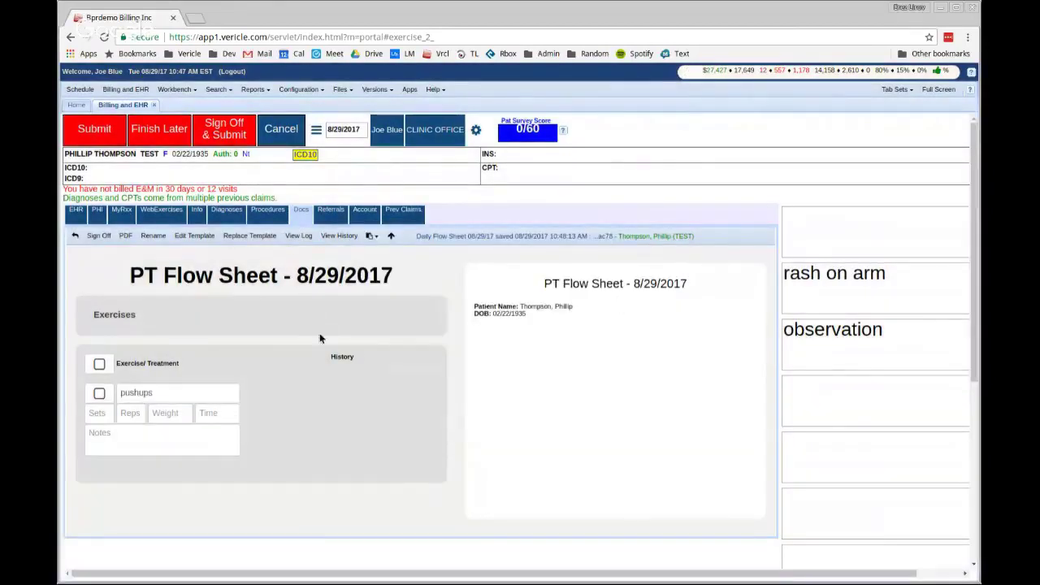
{"action": "left_click", "coordinate": [377, 237]}
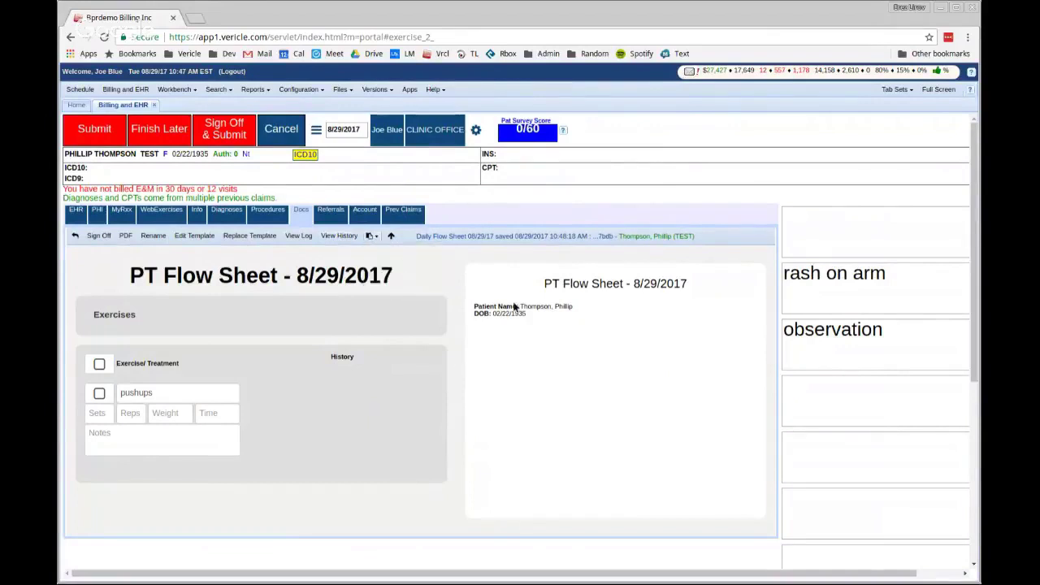
Step: Retrieve the "Exercises 1" macro to fill this patient's PT Flow Sheet with its exercise list
{"action": "left_click", "coordinate": [400, 258]}
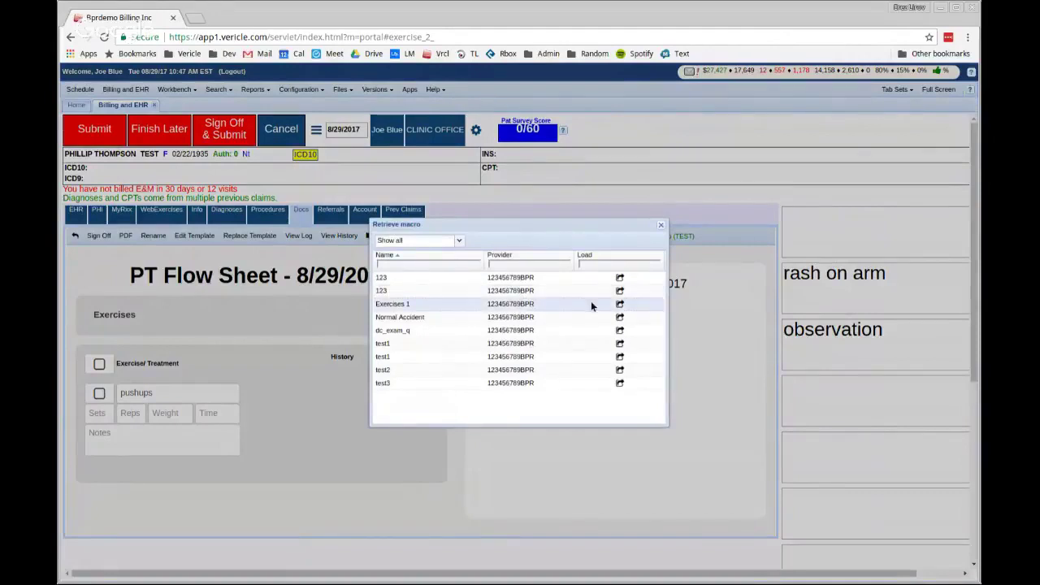
{"action": "left_click", "coordinate": [620, 305]}
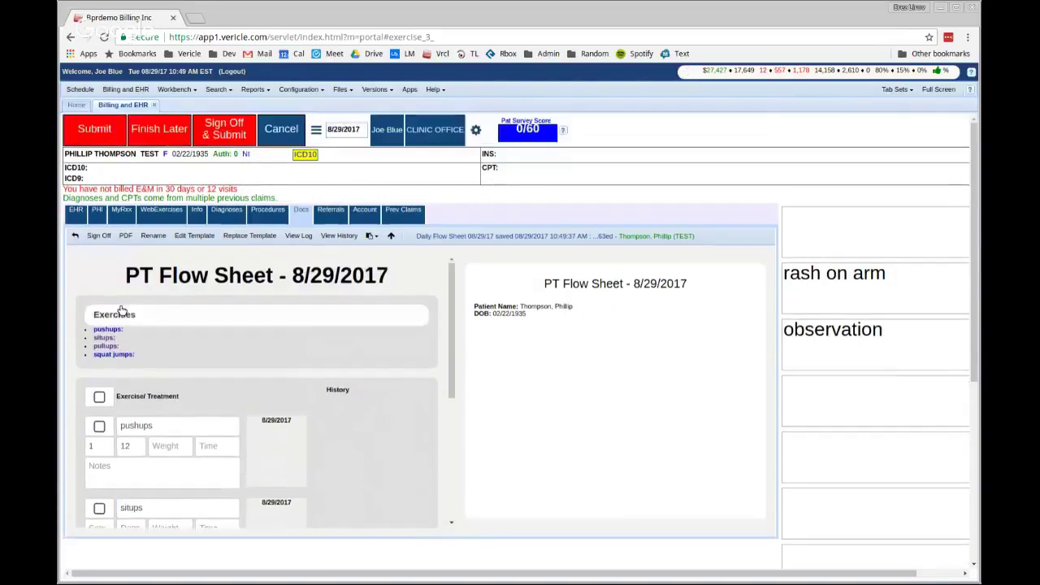
Step: Clear the sets and reps values of the pushups exercise in the flow sheet
{"action": "scroll", "coordinate": [294, 403], "scroll_direction": "down", "scroll_amount": 5}
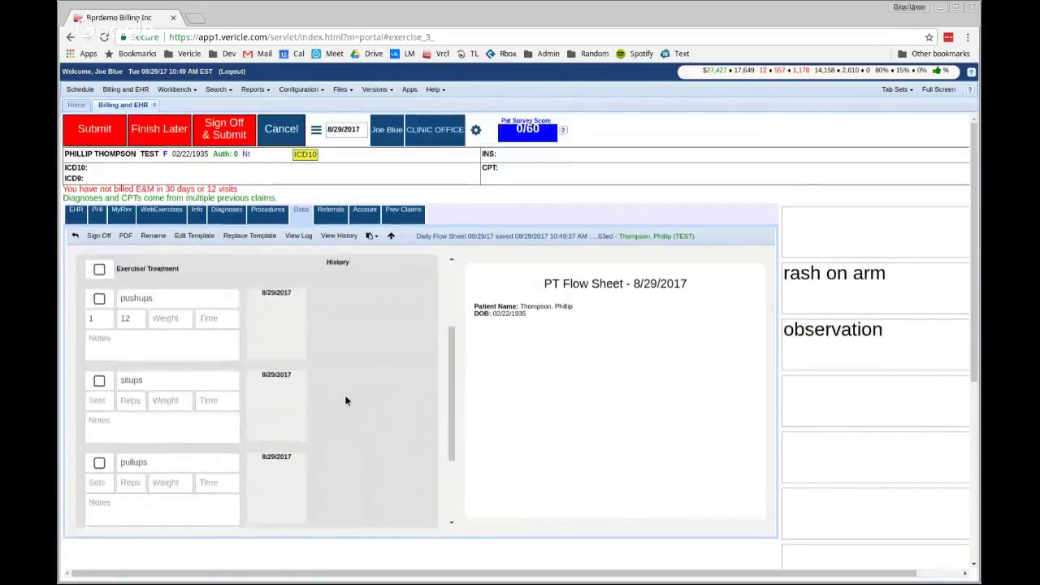
{"action": "scroll", "coordinate": [345, 399], "scroll_direction": "up", "scroll_amount": 4}
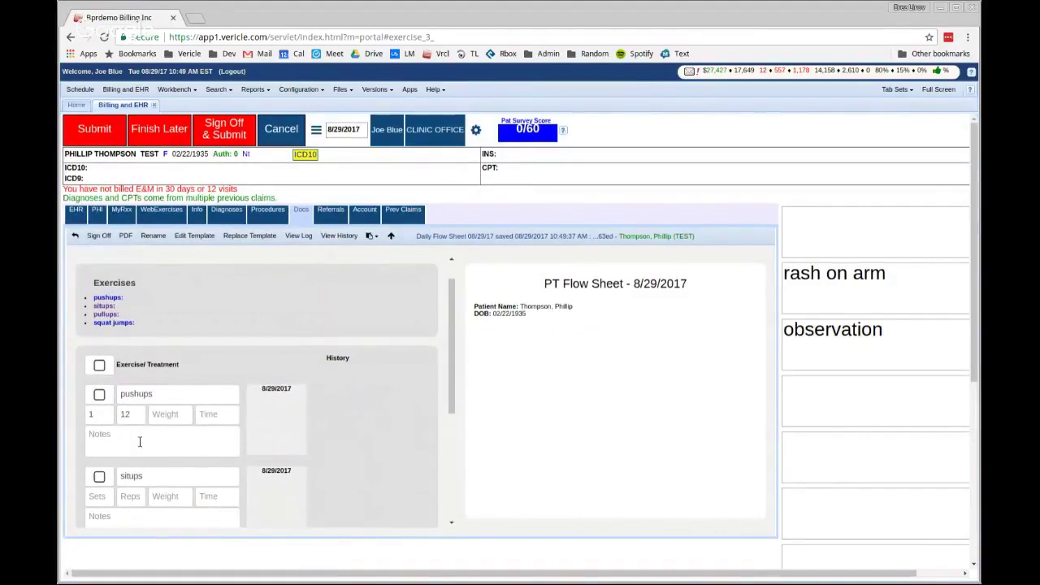
{"action": "key", "text": "BackSpace"}
{"action": "key", "text": "Tab"}
{"action": "key", "text": "BackSpace"}
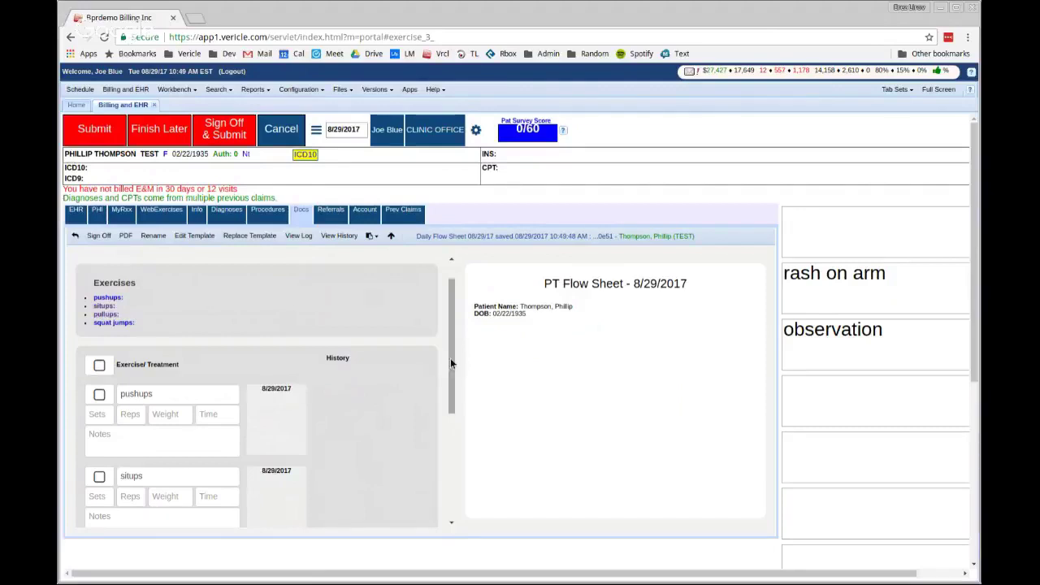
{"action": "left_click_drag", "start_coordinate": [450, 357], "coordinate": [454, 325]}
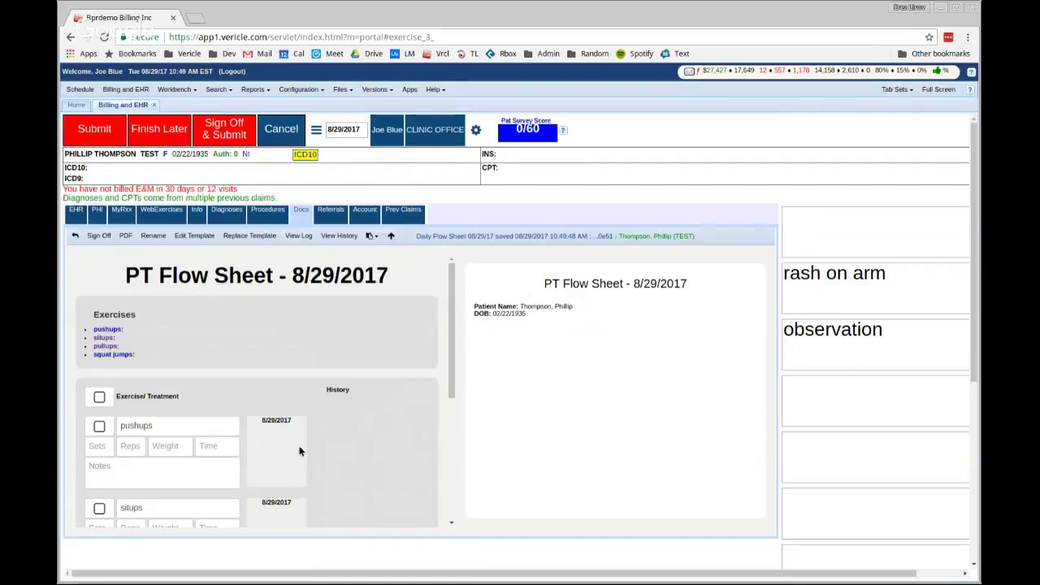
{"action": "left_click", "coordinate": [85, 447]}
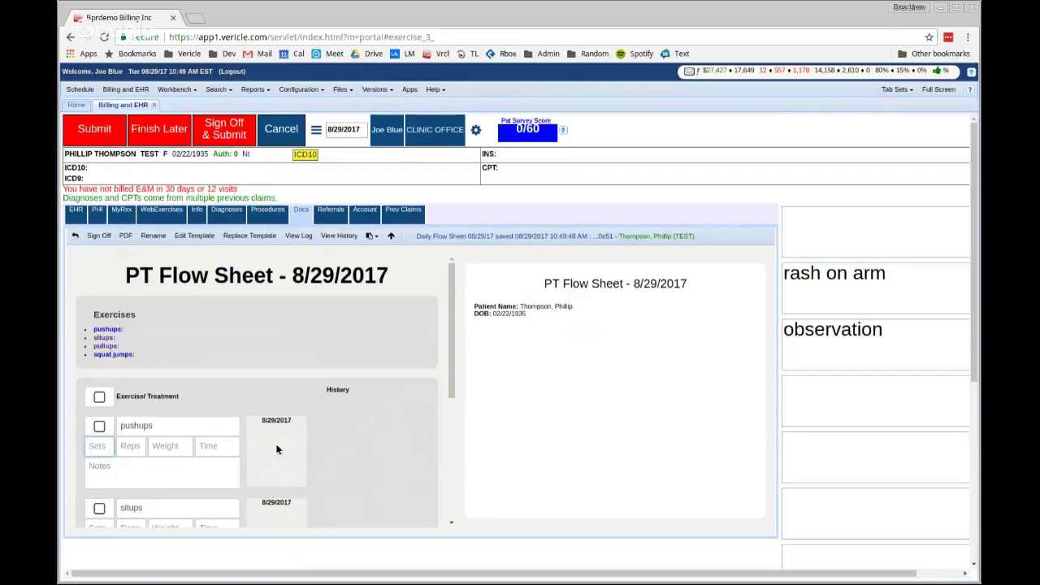